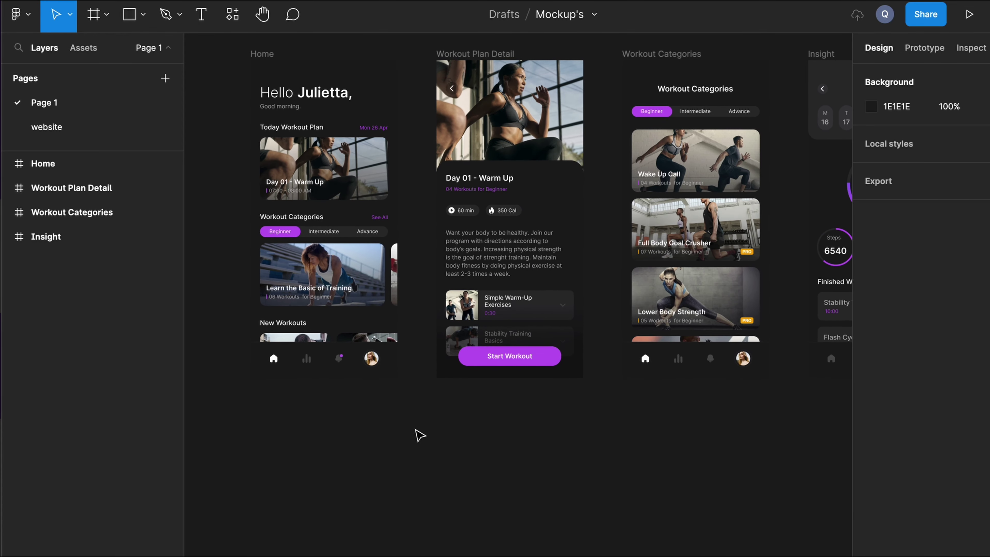
Check the Home screen's size, then draw a new frame below it
{"action": "scroll", "coordinate": [419, 435], "scroll_direction": "right", "scroll_amount": 2}
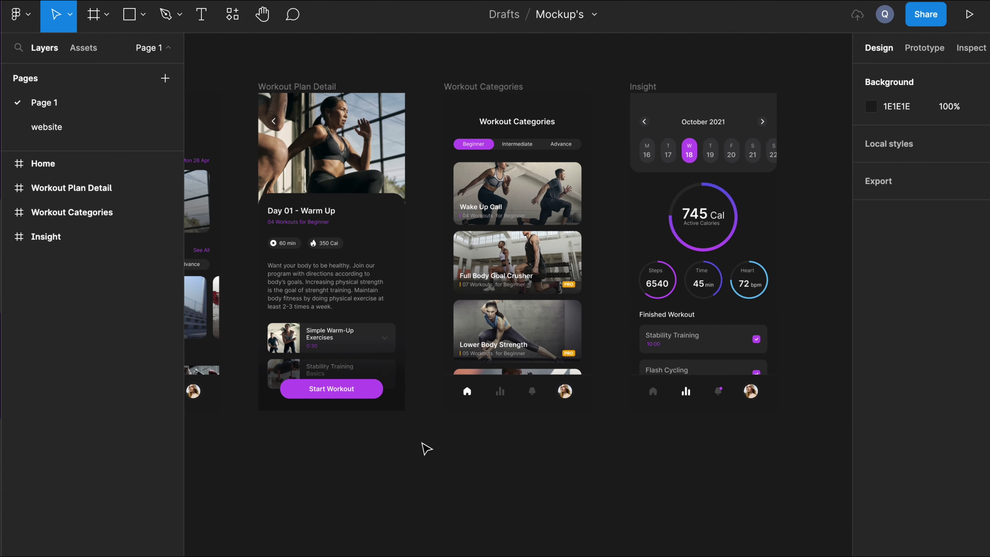
{"action": "scroll", "coordinate": [425, 453], "scroll_direction": "down", "scroll_amount": 4}
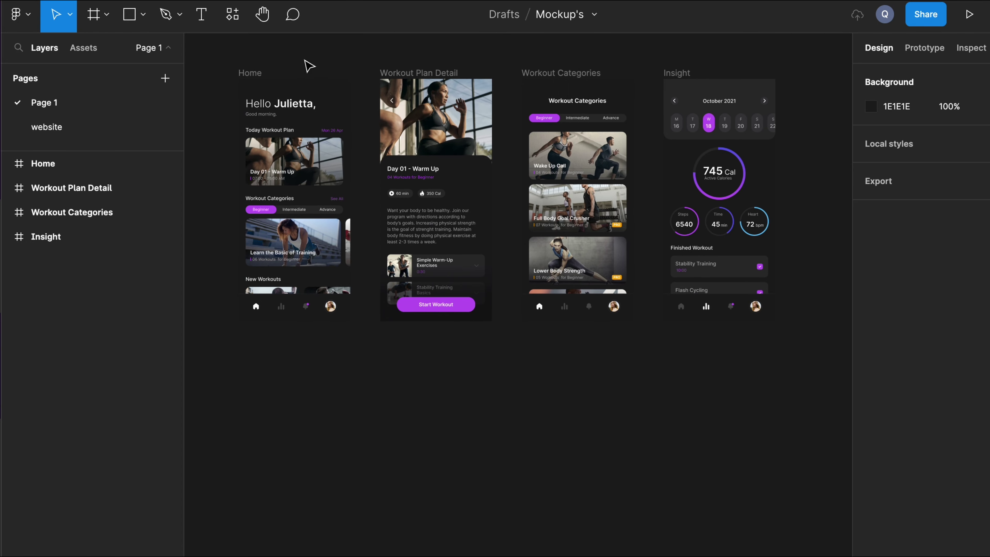
{"action": "left_click", "coordinate": [250, 73]}
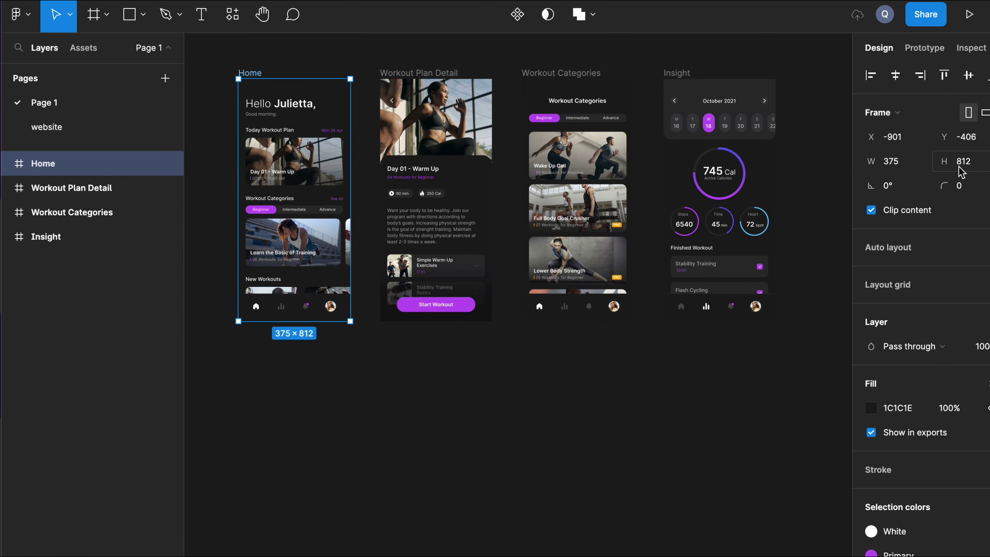
{"action": "left_click", "coordinate": [433, 479]}
{"action": "key", "text": "f"}
{"action": "scroll", "coordinate": [271, 279], "scroll_direction": "left", "scroll_amount": 1}
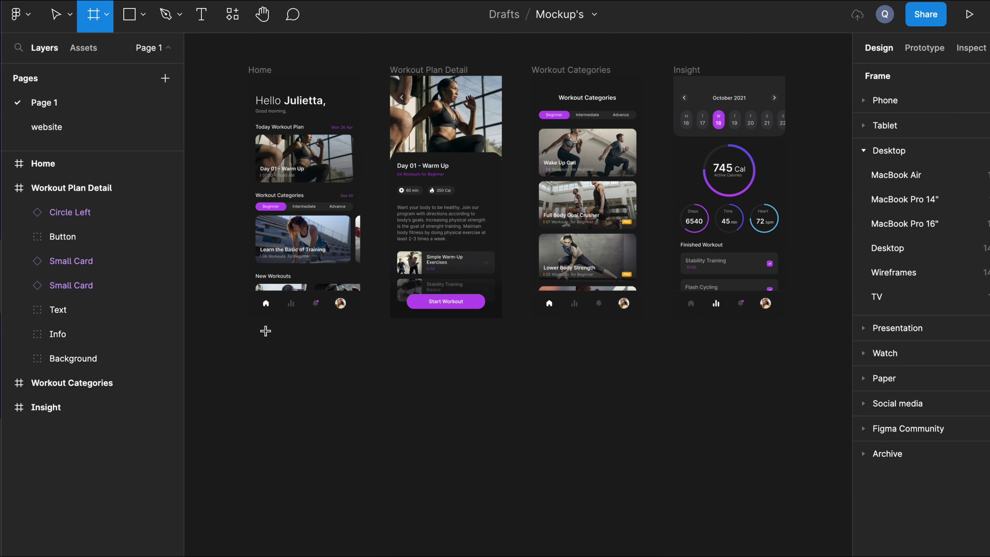
{"action": "left_click_drag", "start_coordinate": [264, 330], "coordinate": [375, 556]}
Size Frame 1 to 375×812, place it below Home, and duplicate it rightward with even spacing
{"action": "left_click", "coordinate": [902, 170]}
{"action": "type", "text": "375"}
{"action": "key", "text": "Return"}
{"action": "left_click", "coordinate": [978, 164]}
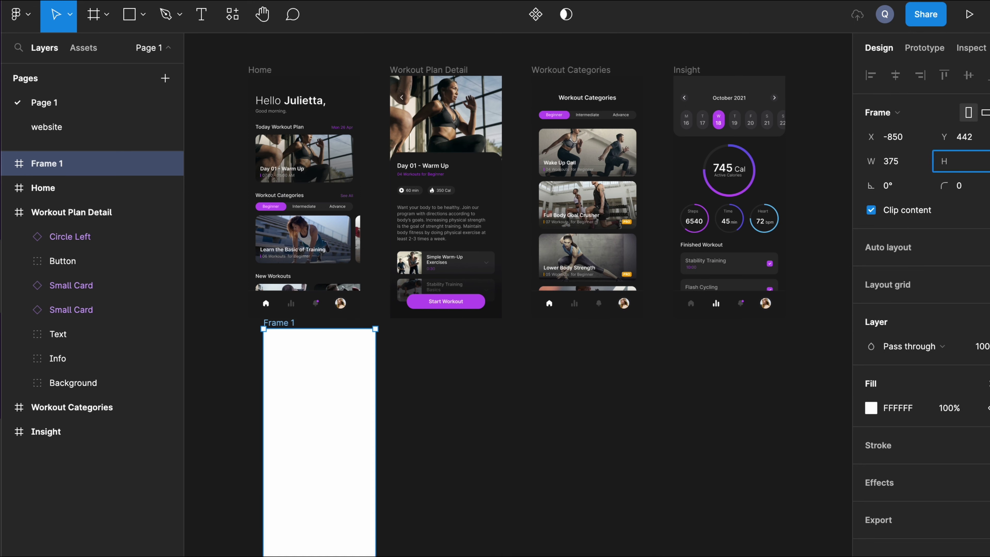
{"action": "type", "text": "812"}
{"action": "key", "text": "Return"}
{"action": "scroll", "coordinate": [493, 421], "scroll_direction": "down", "scroll_amount": 5}
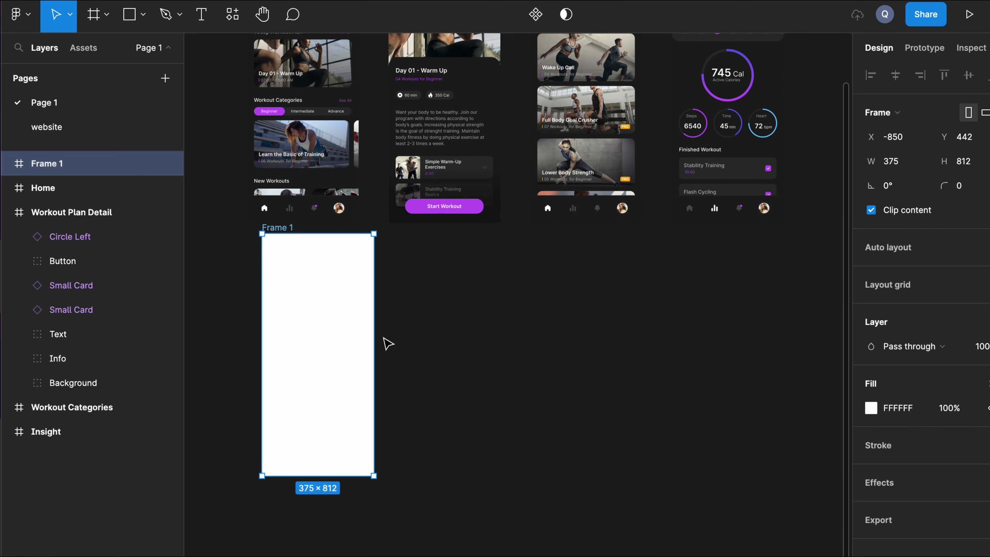
{"action": "left_click_drag", "start_coordinate": [364, 357], "coordinate": [348, 381]}
{"action": "left_click_drag", "start_coordinate": [315, 342], "coordinate": [731, 342], "text": "alt"}
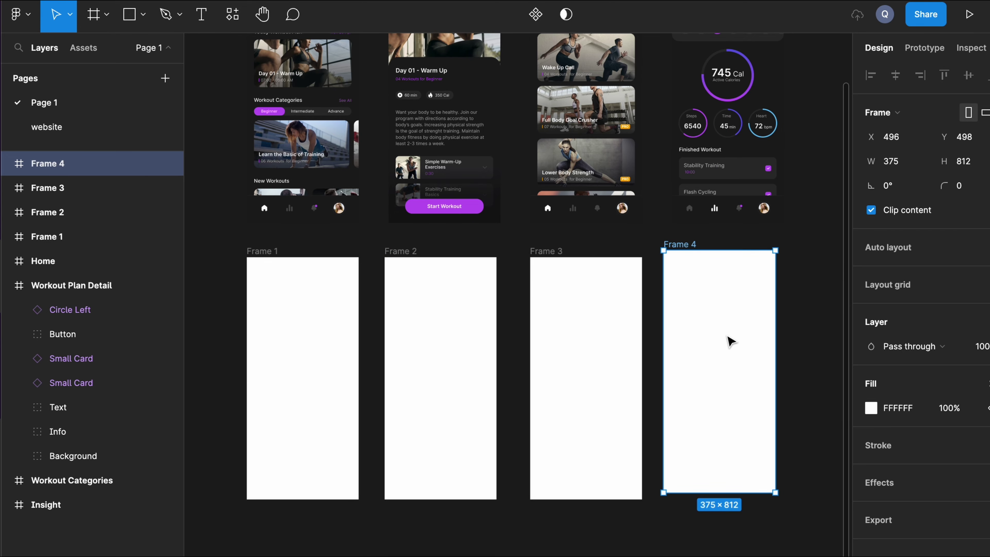
Move the Home screen into Frame 1
{"action": "scroll", "coordinate": [645, 294], "scroll_direction": "down", "scroll_amount": 5}
{"action": "left_click", "coordinate": [510, 177]}
{"action": "scroll", "coordinate": [510, 177], "scroll_direction": "up", "scroll_amount": 5}
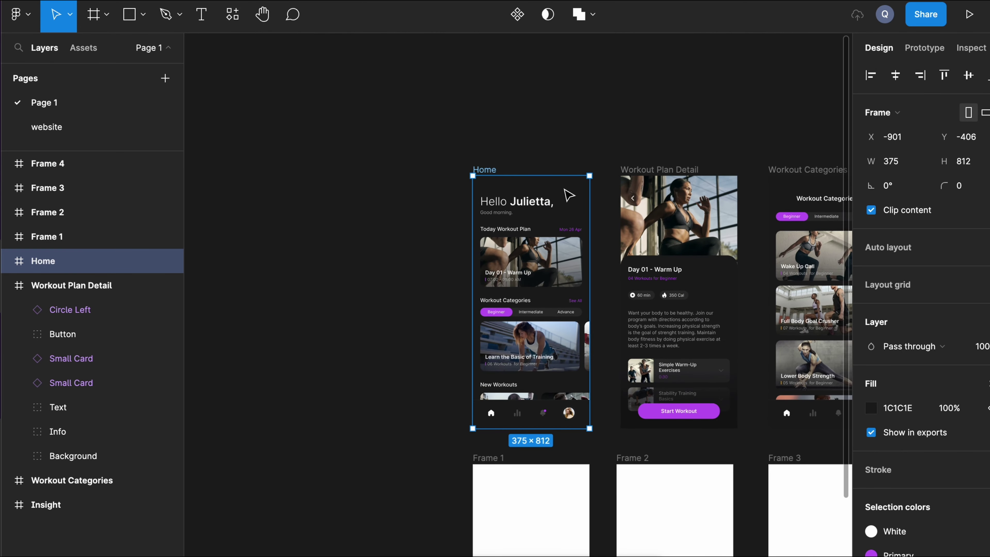
{"action": "left_click_drag", "start_coordinate": [569, 195], "coordinate": [568, 475]}
{"action": "scroll", "coordinate": [564, 482], "scroll_direction": "down", "scroll_amount": 5}
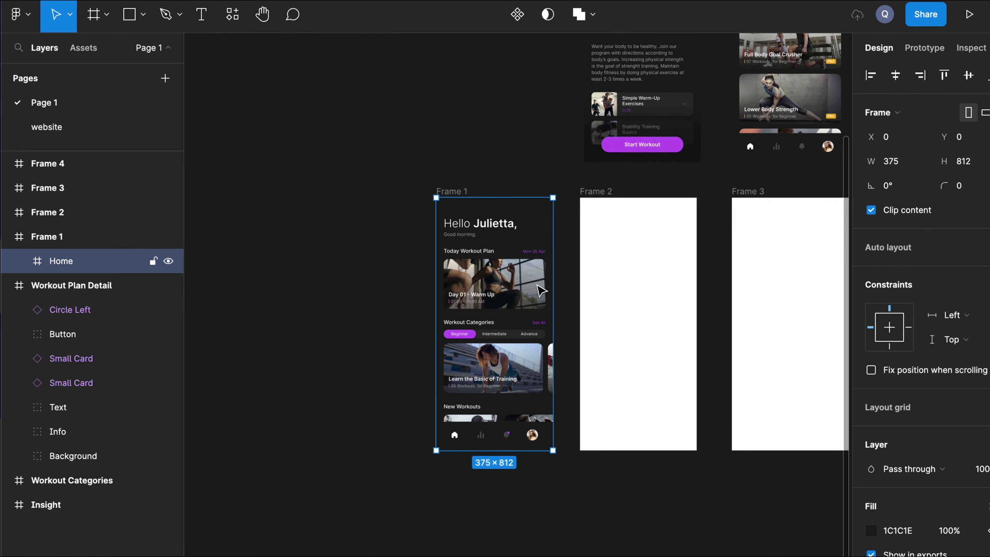
{"action": "left_click", "coordinate": [565, 289]}
{"action": "scroll", "coordinate": [568, 287], "scroll_direction": "right", "scroll_amount": 5}
Move Workout Plan Detail into Frame 2 and Workout Categories into Frame 3
{"action": "left_click", "coordinate": [552, 283]}
{"action": "scroll", "coordinate": [558, 234], "scroll_direction": "right", "scroll_amount": 2}
{"action": "left_click", "coordinate": [560, 177]}
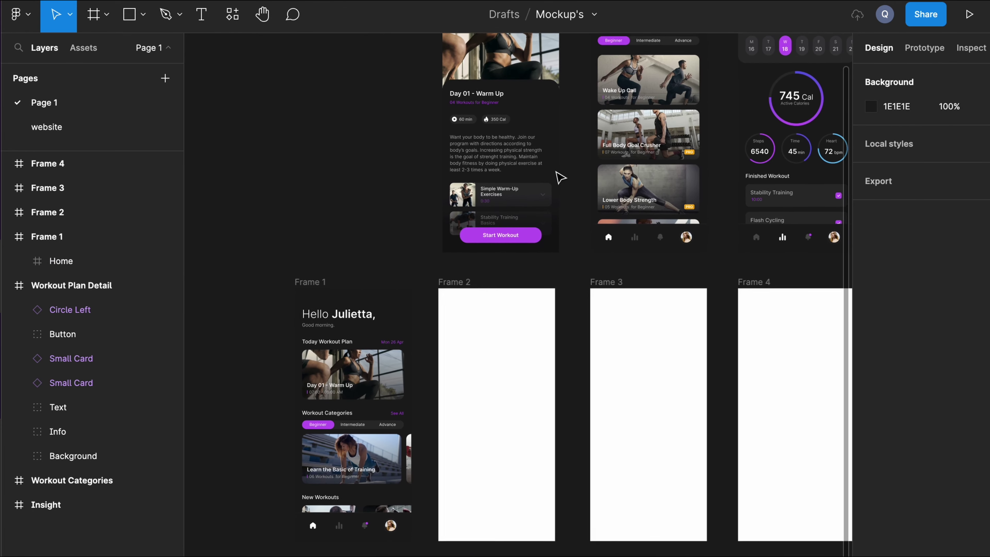
{"action": "scroll", "coordinate": [560, 178], "scroll_direction": "down", "scroll_amount": 2}
{"action": "left_click", "coordinate": [507, 66]}
{"action": "left_click_drag", "start_coordinate": [507, 66], "coordinate": [507, 284]}
{"action": "left_click", "coordinate": [597, 39]}
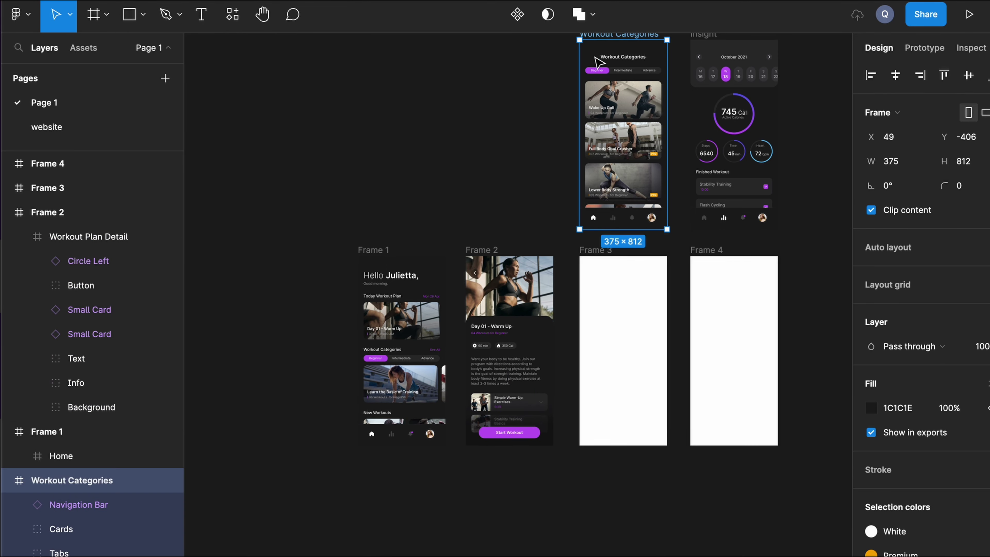
{"action": "left_click_drag", "start_coordinate": [595, 60], "coordinate": [596, 276]}
{"action": "left_click", "coordinate": [675, 109]}
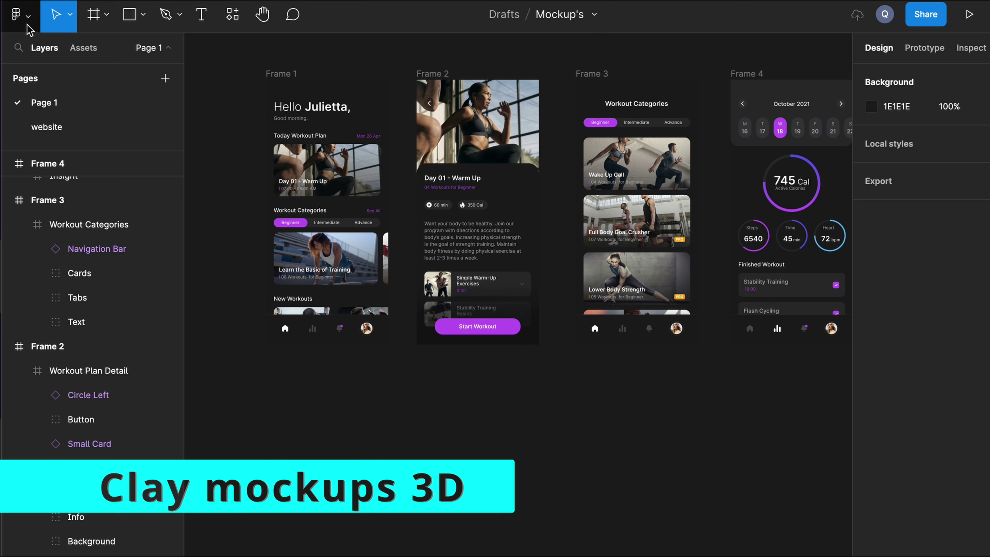
Launch Clay Mockups 3D and load Frame 1's Home screen onto an iPhone 11 mockup
{"action": "left_click", "coordinate": [26, 24]}
{"action": "mouse_move", "coordinate": [47, 254]}
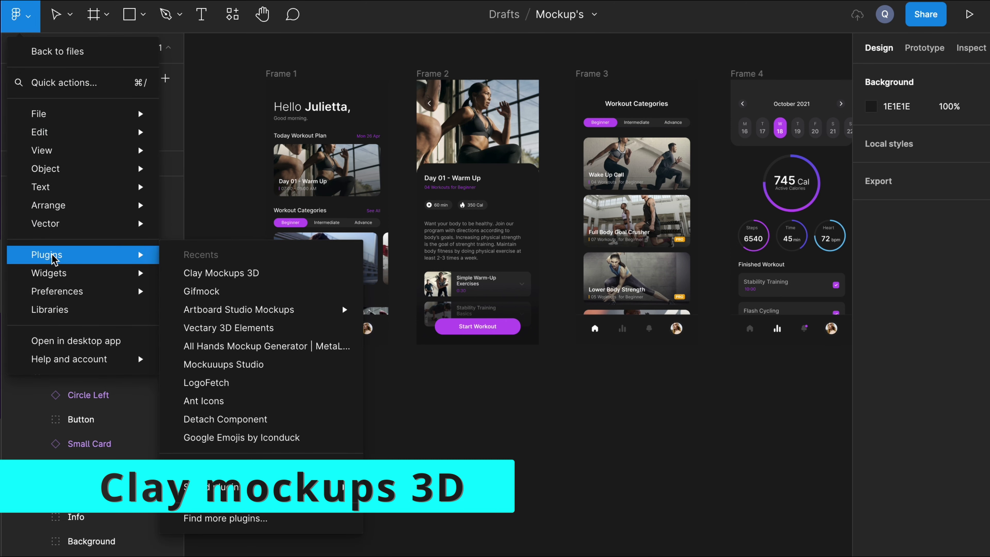
{"action": "left_click", "coordinate": [214, 274]}
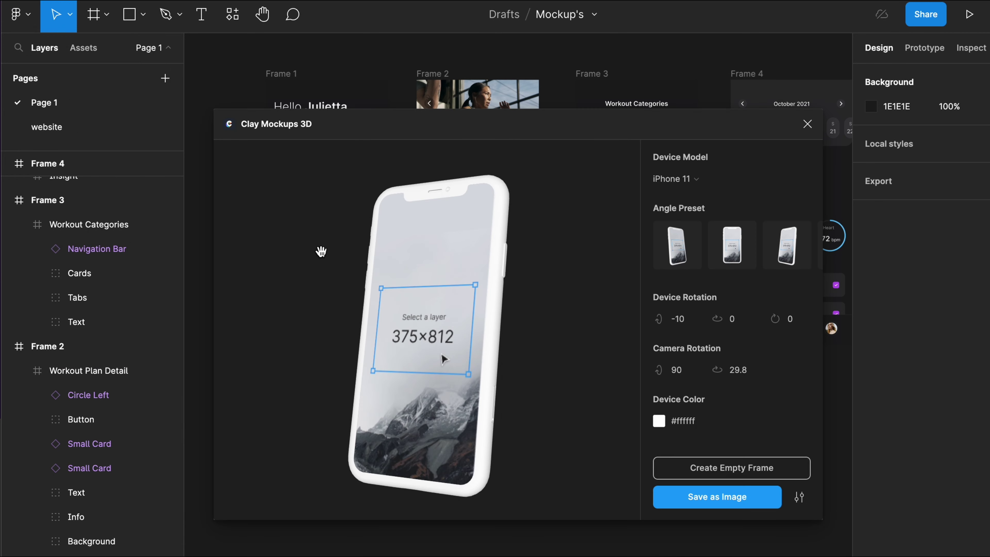
{"action": "left_click", "coordinate": [297, 75]}
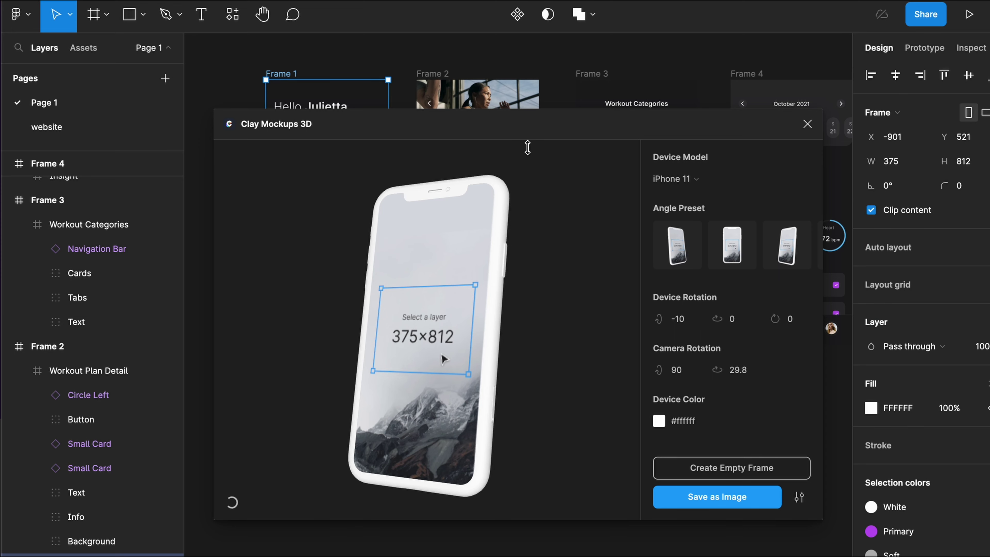
{"action": "mouse_move", "coordinate": [513, 123]}
{"action": "left_mouse_down"}
{"action": "mouse_move", "coordinate": [707, 150]}
{"action": "mouse_move", "coordinate": [512, 124]}
{"action": "left_mouse_up"}
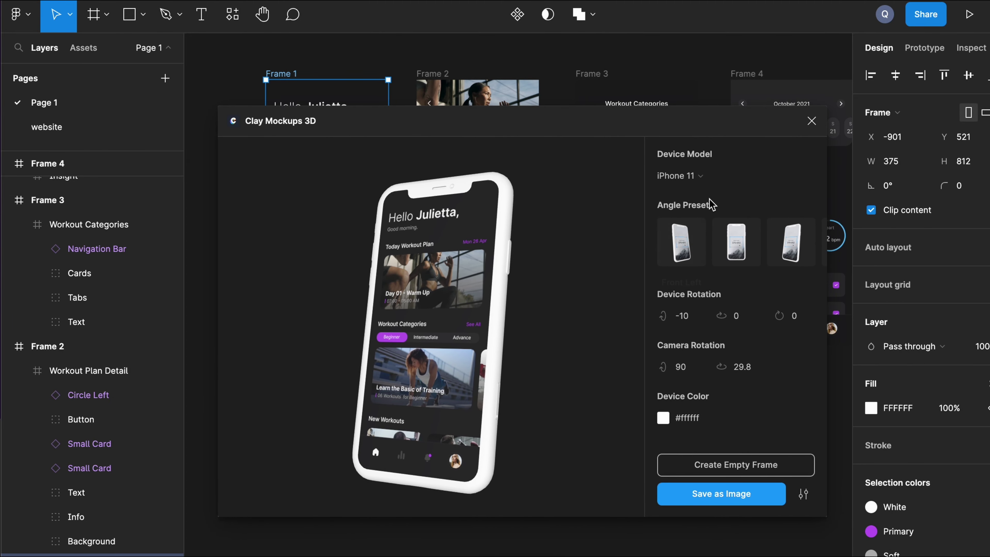
Preview the Home screen on an iPad at the Front, Front Right and Front Left angle presets
{"action": "left_click", "coordinate": [704, 182]}
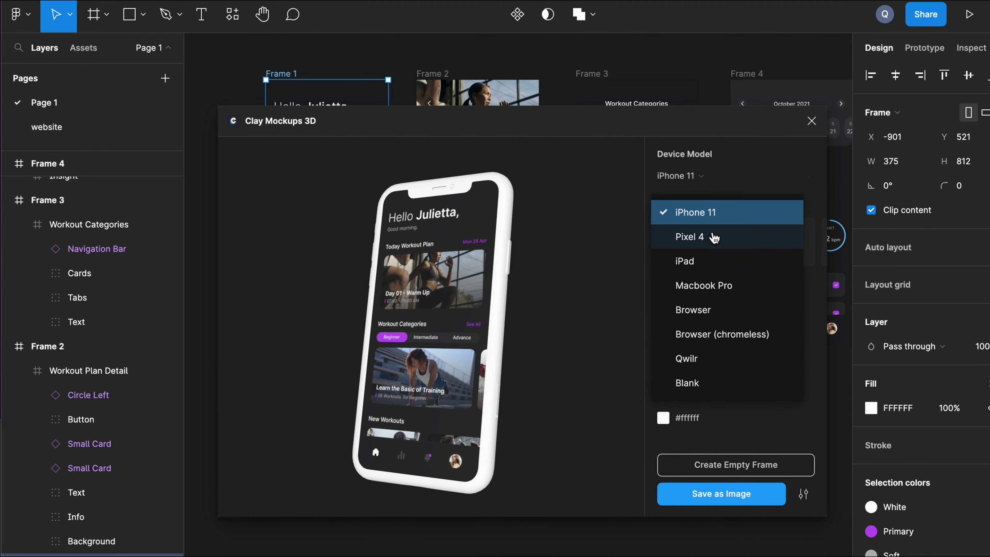
{"action": "left_click", "coordinate": [711, 268]}
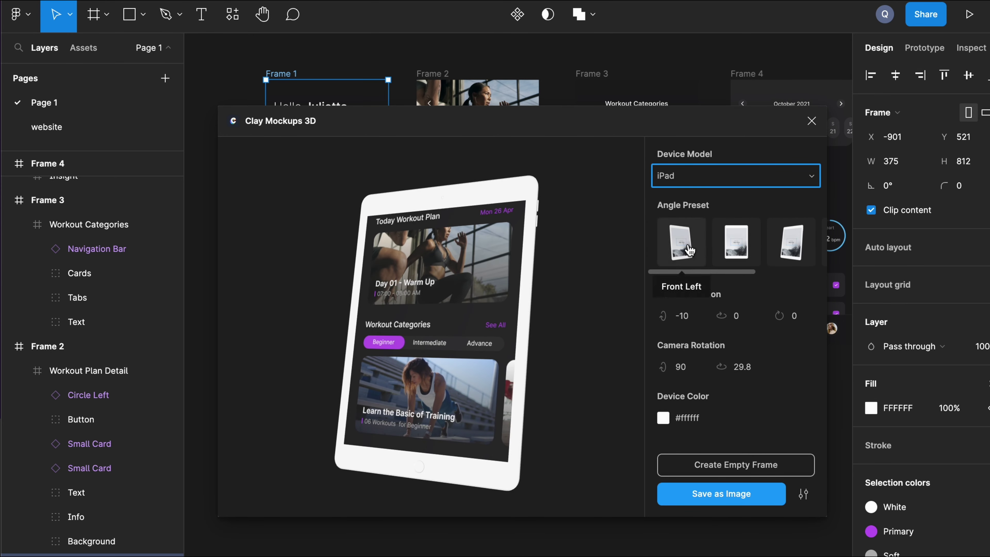
{"action": "left_click", "coordinate": [735, 251]}
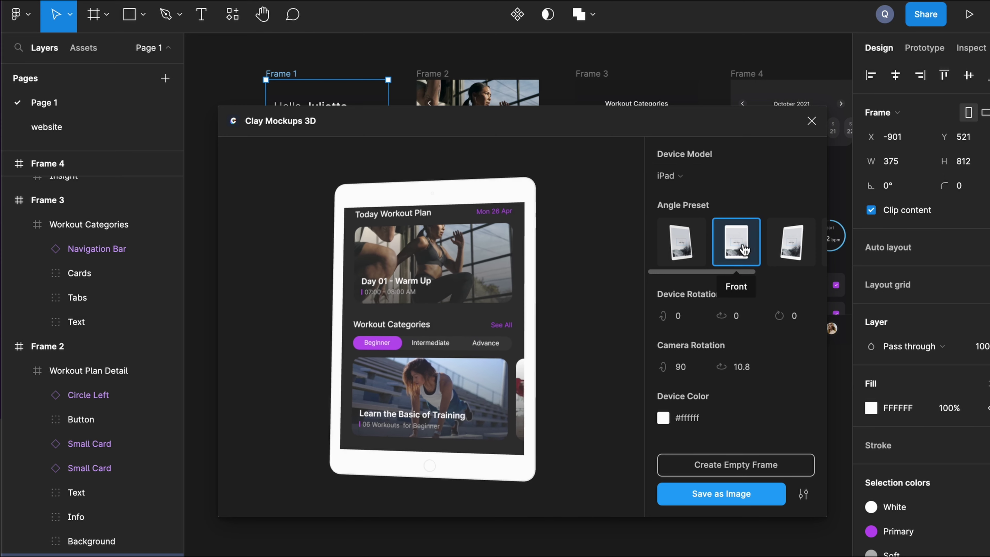
{"action": "left_click", "coordinate": [792, 242]}
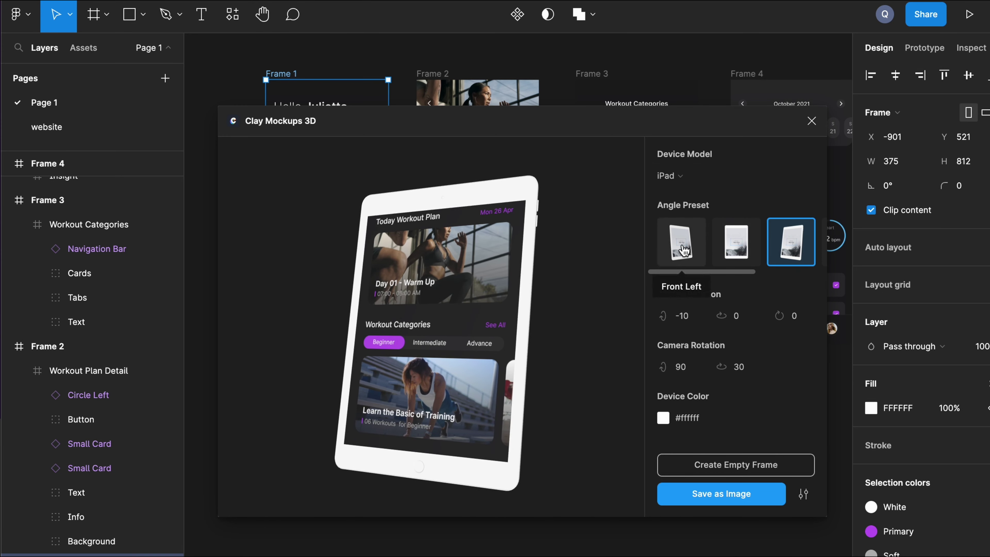
{"action": "left_click", "coordinate": [682, 250]}
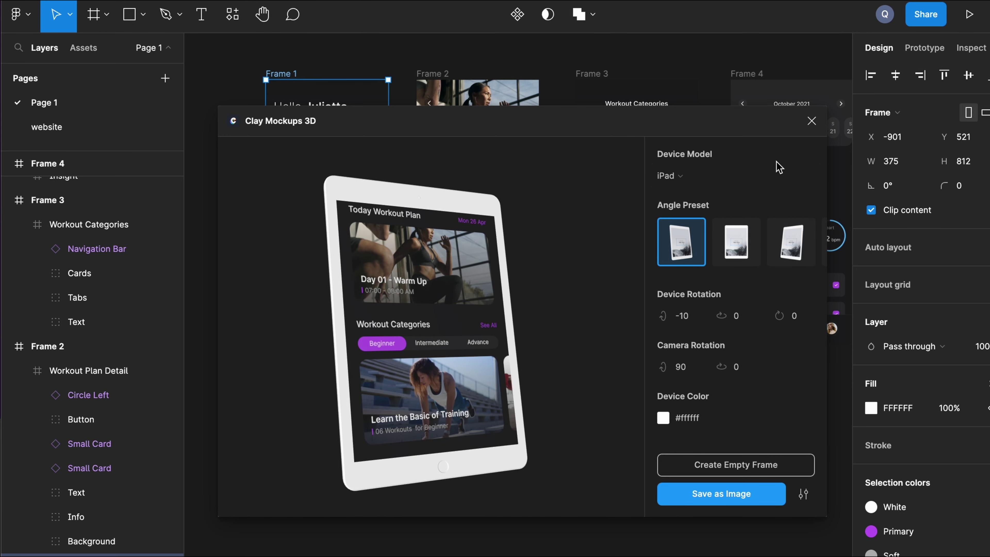
Switch the mockup device to Browser, then to Macbook Pro
{"action": "left_click", "coordinate": [686, 184]}
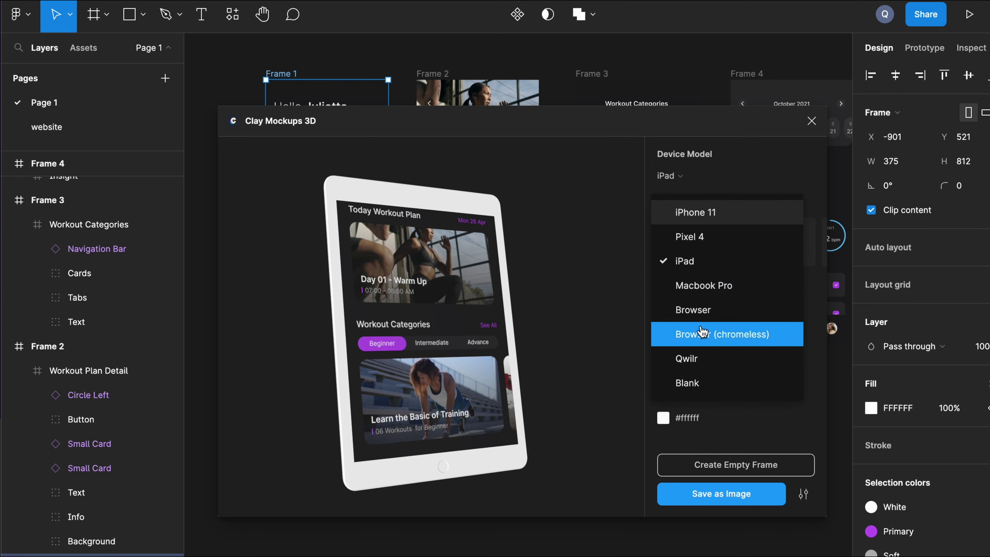
{"action": "left_click", "coordinate": [696, 311]}
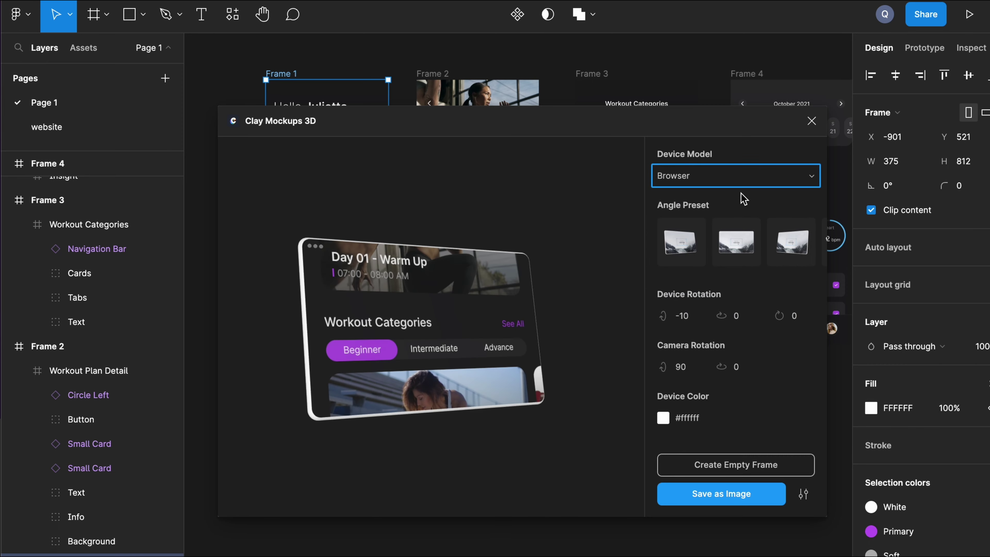
{"action": "left_click", "coordinate": [739, 183]}
{"action": "left_click", "coordinate": [718, 280]}
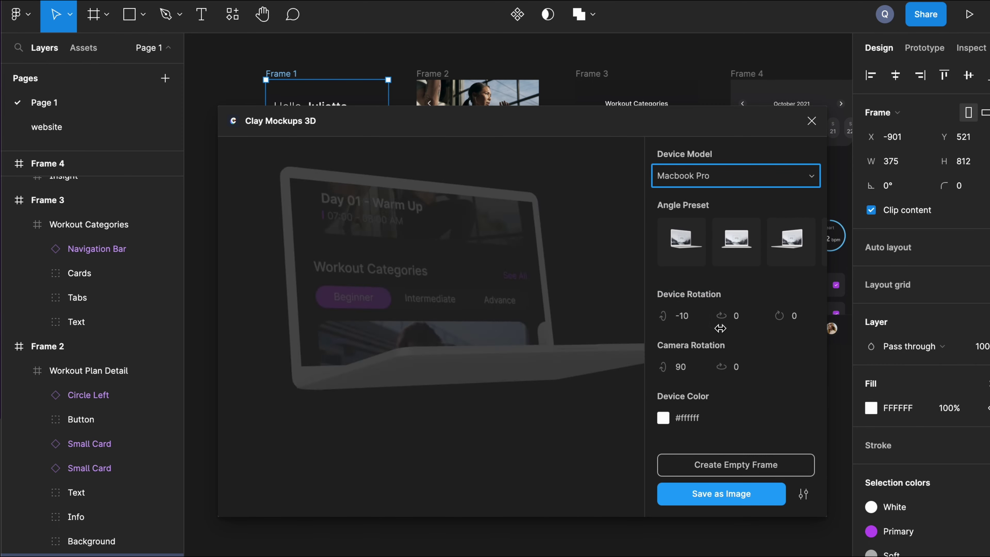
{"action": "left_click", "coordinate": [720, 187]}
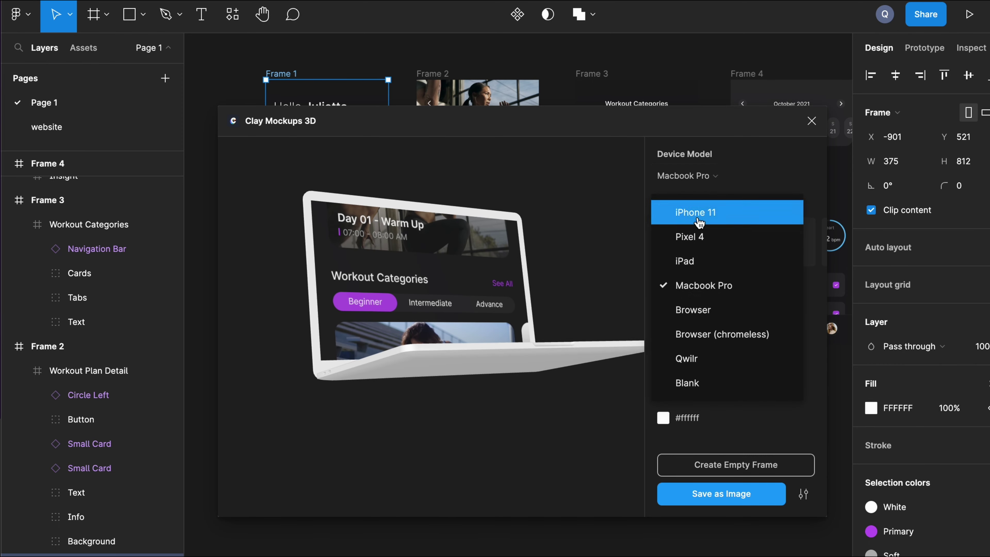
Return to iPhone 11 at Front Right, with device rotation -5 and camera rotation 88, 31
{"action": "left_click", "coordinate": [704, 207]}
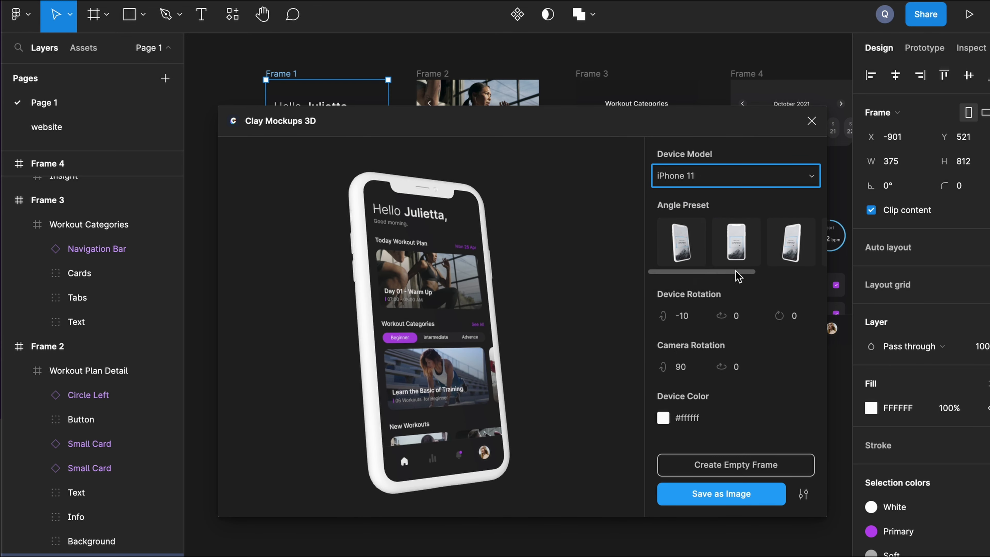
{"action": "left_click", "coordinate": [791, 253]}
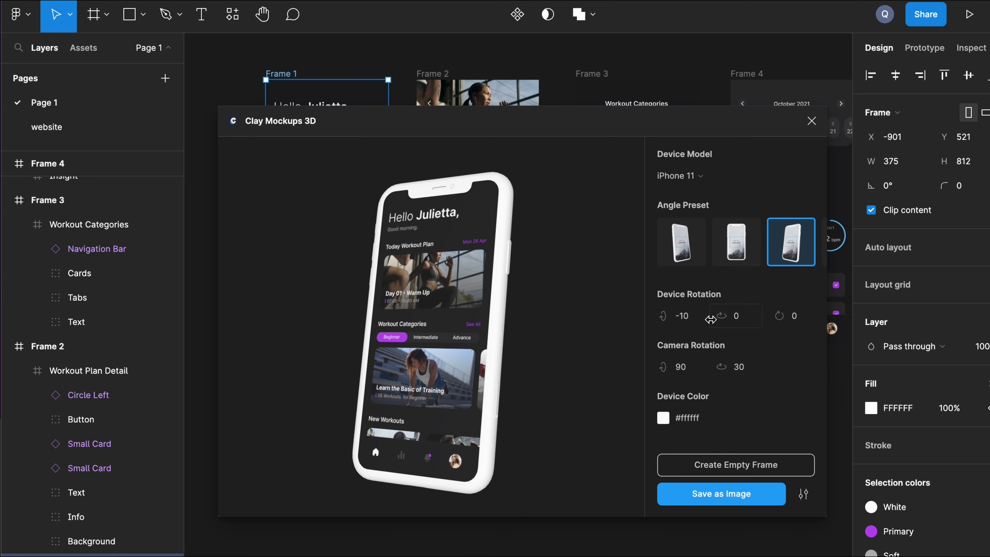
{"action": "mouse_move", "coordinate": [687, 314]}
{"action": "left_mouse_down"}
{"action": "mouse_move", "coordinate": [698, 169]}
{"action": "mouse_move", "coordinate": [607, 341]}
{"action": "mouse_move", "coordinate": [597, 336]}
{"action": "mouse_move", "coordinate": [611, 285]}
{"action": "mouse_move", "coordinate": [719, 314]}
{"action": "mouse_move", "coordinate": [682, 309]}
{"action": "left_mouse_up"}
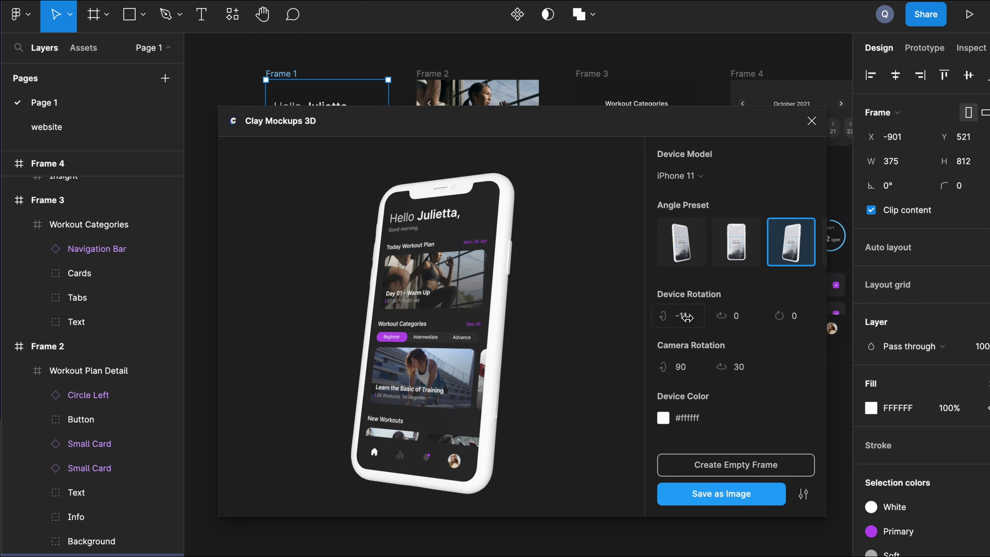
{"action": "left_click_drag", "start_coordinate": [683, 366], "coordinate": [642, 363]}
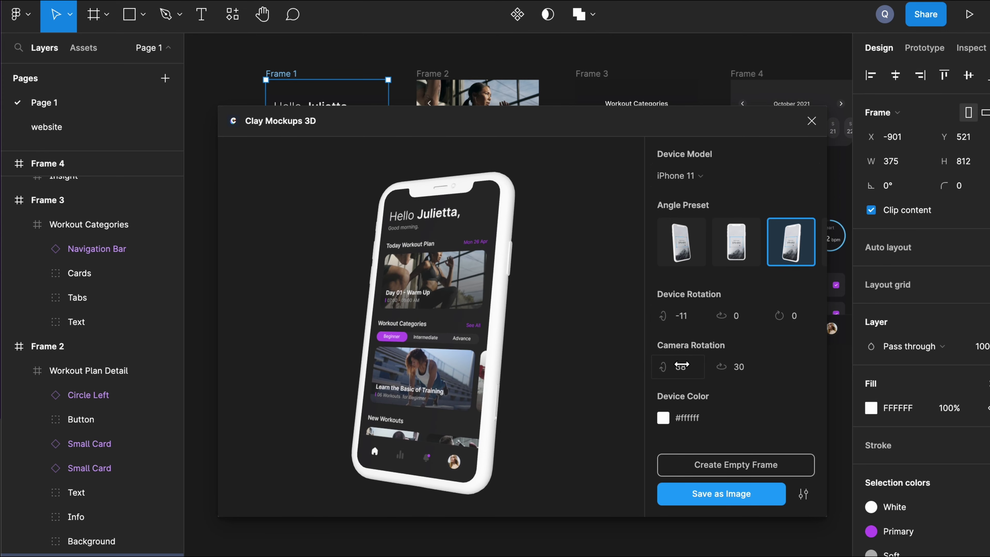
{"action": "mouse_move", "coordinate": [739, 369]}
{"action": "left_mouse_down"}
{"action": "mouse_move", "coordinate": [704, 369]}
{"action": "mouse_move", "coordinate": [798, 367]}
{"action": "mouse_move", "coordinate": [221, 367]}
{"action": "mouse_move", "coordinate": [802, 367]}
{"action": "mouse_move", "coordinate": [743, 369]}
{"action": "left_mouse_up"}
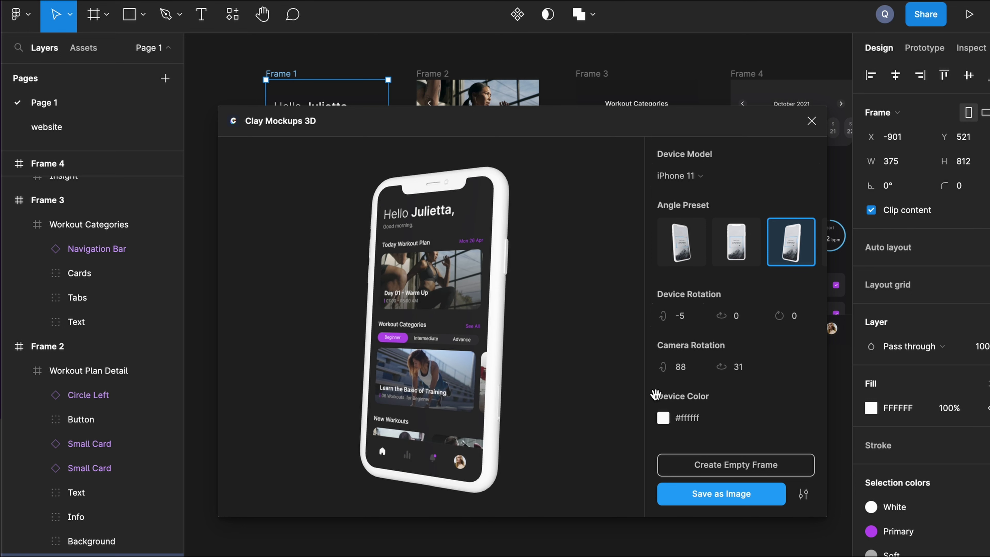
Place the rendered iPhone 11 mockup on the canvas and move it up and right
{"action": "left_click", "coordinate": [752, 494]}
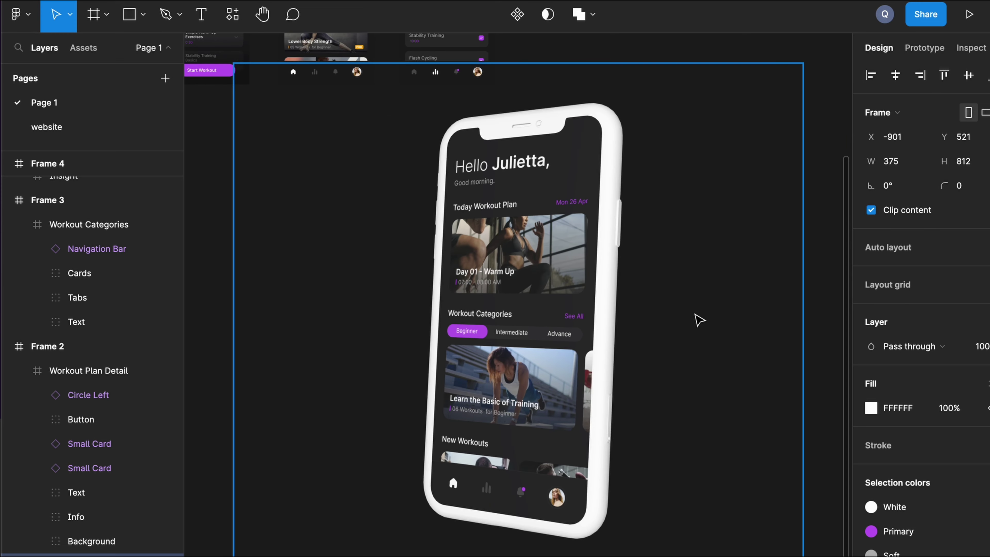
{"action": "left_click", "coordinate": [818, 115]}
{"action": "scroll", "coordinate": [657, 254], "scroll_direction": "down", "scroll_amount": 5}
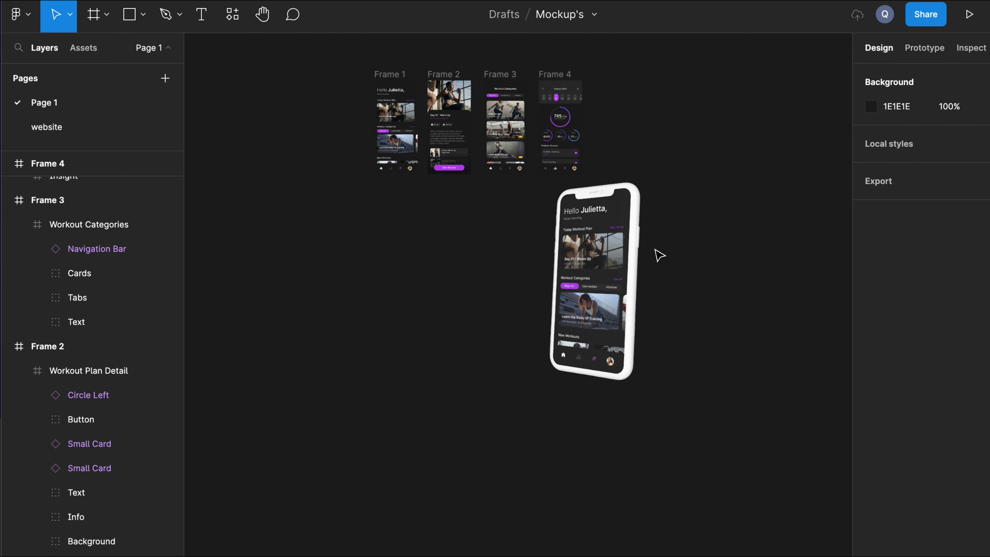
{"action": "scroll", "coordinate": [611, 278], "scroll_direction": "up", "scroll_amount": 4}
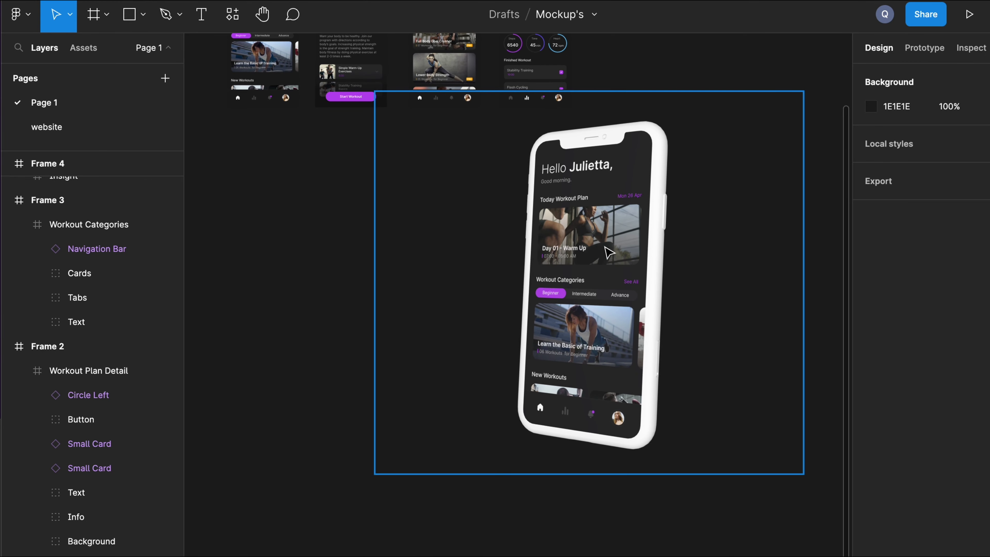
{"action": "scroll", "coordinate": [607, 258], "scroll_direction": "down", "scroll_amount": 3}
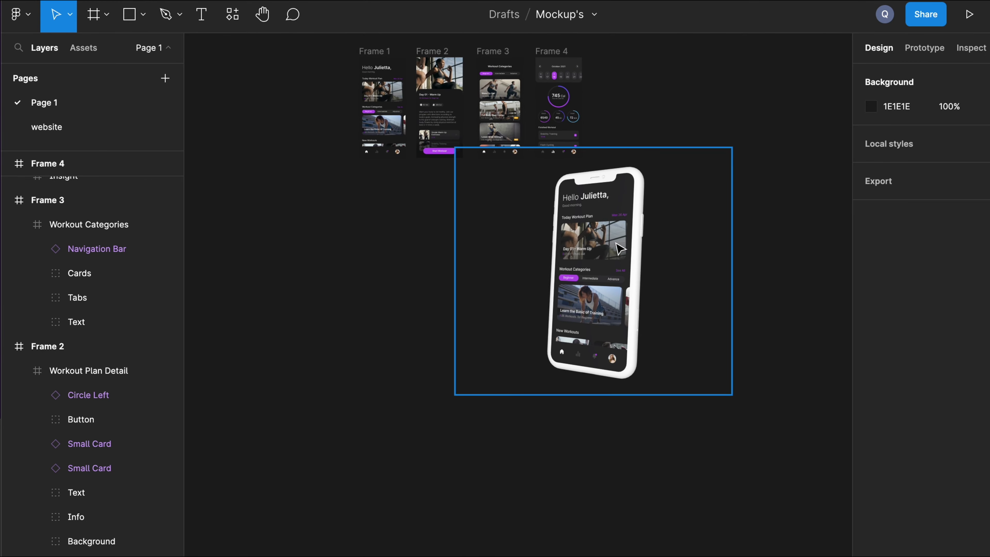
{"action": "left_click_drag", "start_coordinate": [620, 248], "coordinate": [794, 187]}
{"action": "scroll", "coordinate": [795, 186], "scroll_direction": "down", "scroll_amount": 5}
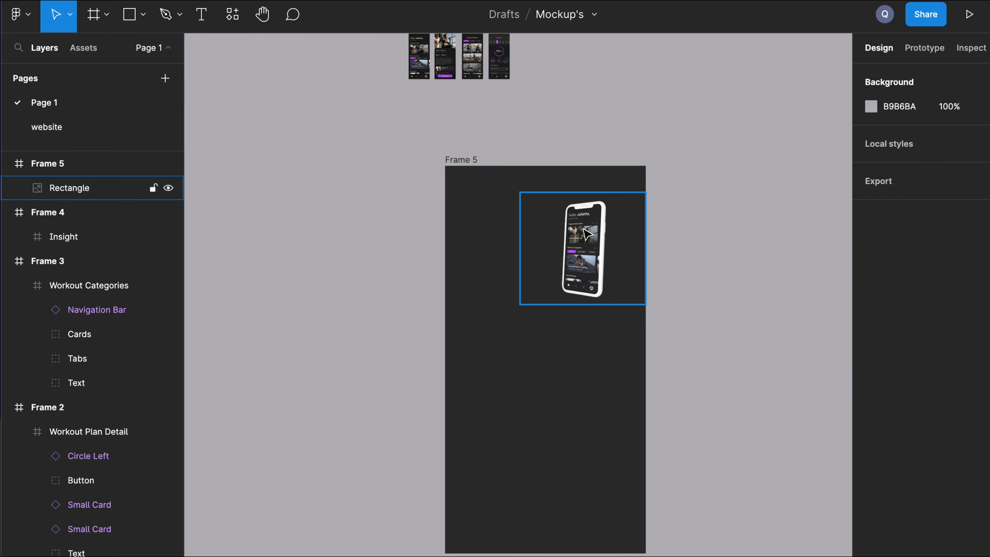
Check the mockup's image settings in Frame 5, then navigate back toward Frames 1–4
{"action": "double_click", "coordinate": [587, 234]}
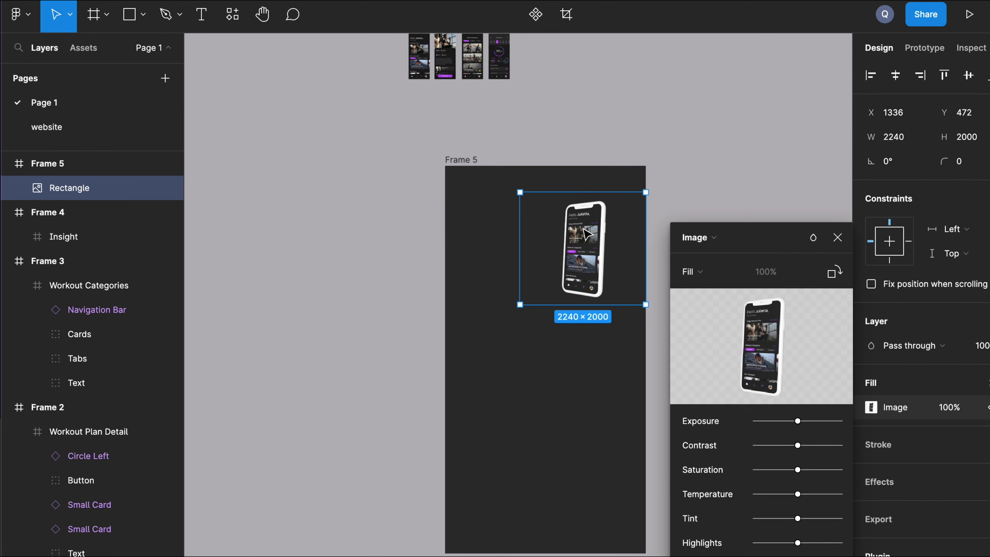
{"action": "left_click", "coordinate": [694, 199]}
{"action": "scroll", "coordinate": [678, 204], "scroll_direction": "up", "scroll_amount": 5}
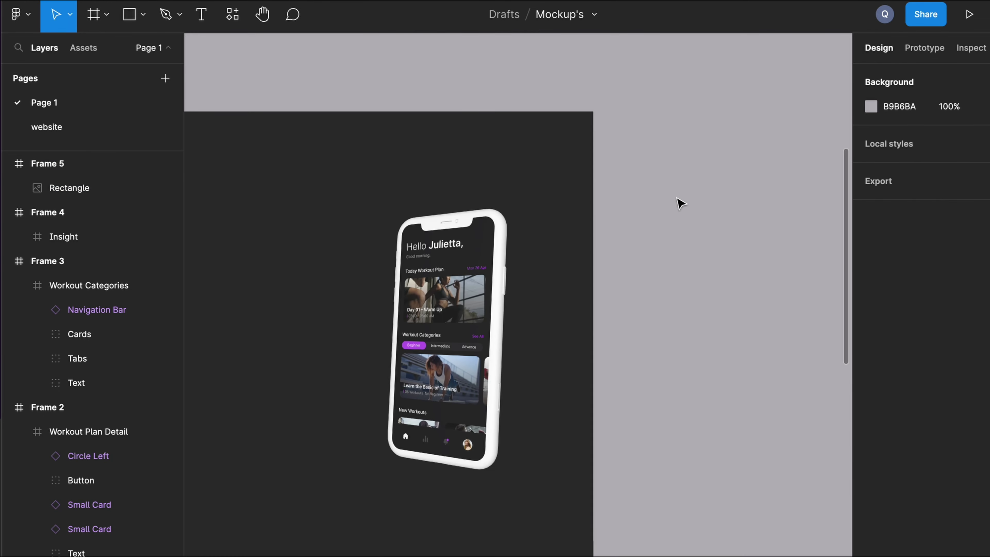
{"action": "scroll", "coordinate": [456, 212], "scroll_direction": "down", "scroll_amount": 5}
{"action": "scroll", "coordinate": [456, 213], "scroll_direction": "up", "scroll_amount": 5}
{"action": "scroll", "coordinate": [531, 282], "scroll_direction": "up", "scroll_amount": 5}
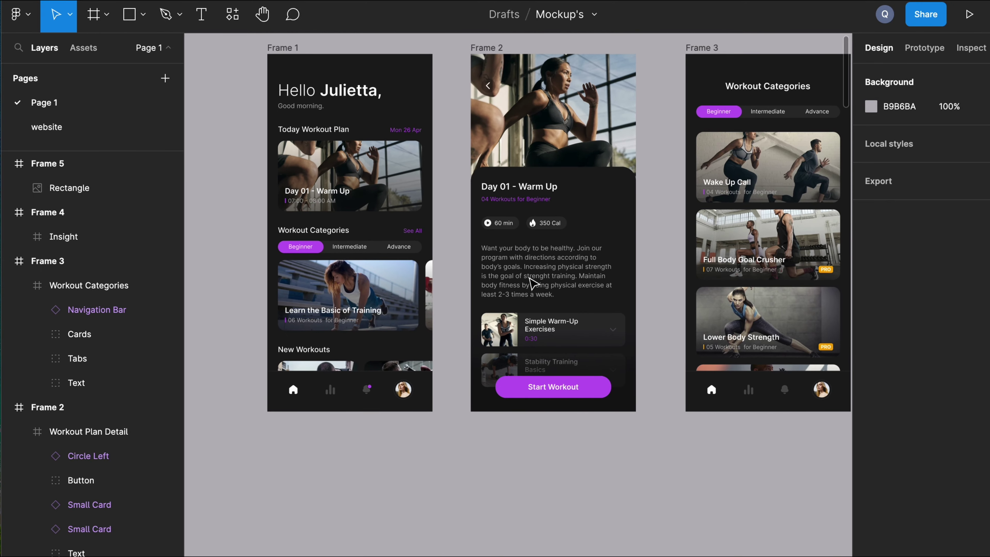
{"action": "scroll", "coordinate": [531, 282], "scroll_direction": "right", "scroll_amount": 5}
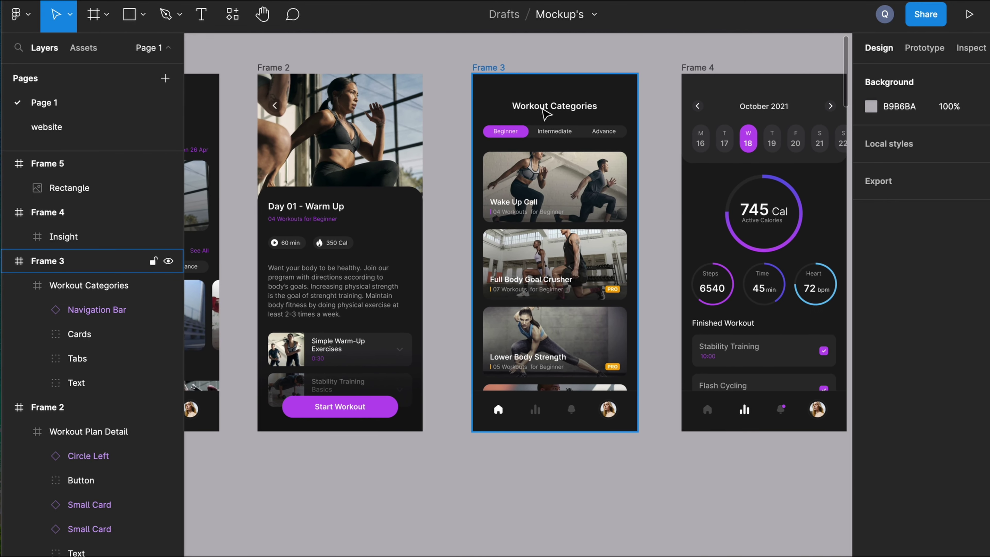
Run Clay Mockups 3D on Frame 3 with the Front Left preset and camera rotation 84
{"action": "left_click", "coordinate": [543, 110]}
{"action": "left_click", "coordinate": [15, 14]}
{"action": "left_click", "coordinate": [234, 257]}
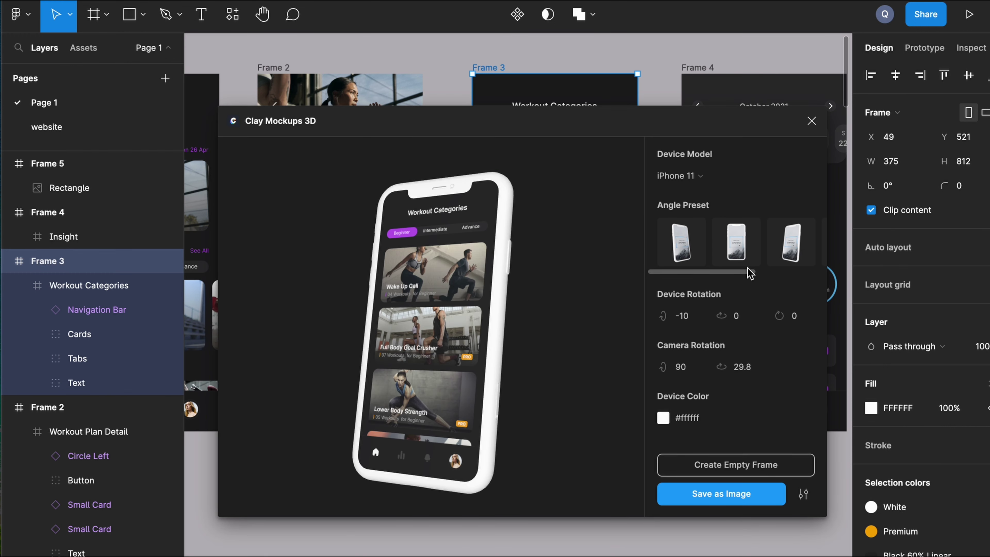
{"action": "left_click", "coordinate": [681, 250]}
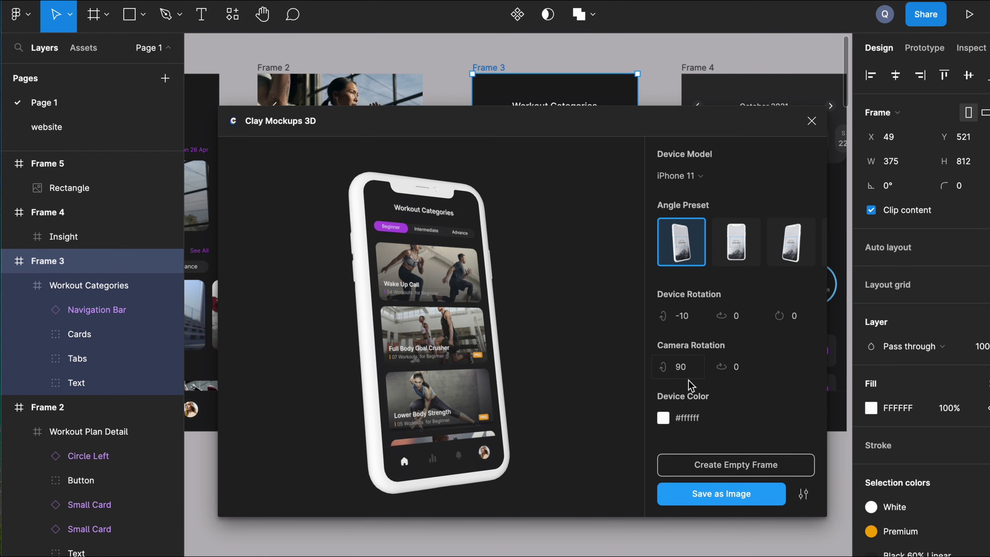
{"action": "left_click_drag", "start_coordinate": [686, 371], "coordinate": [685, 372]}
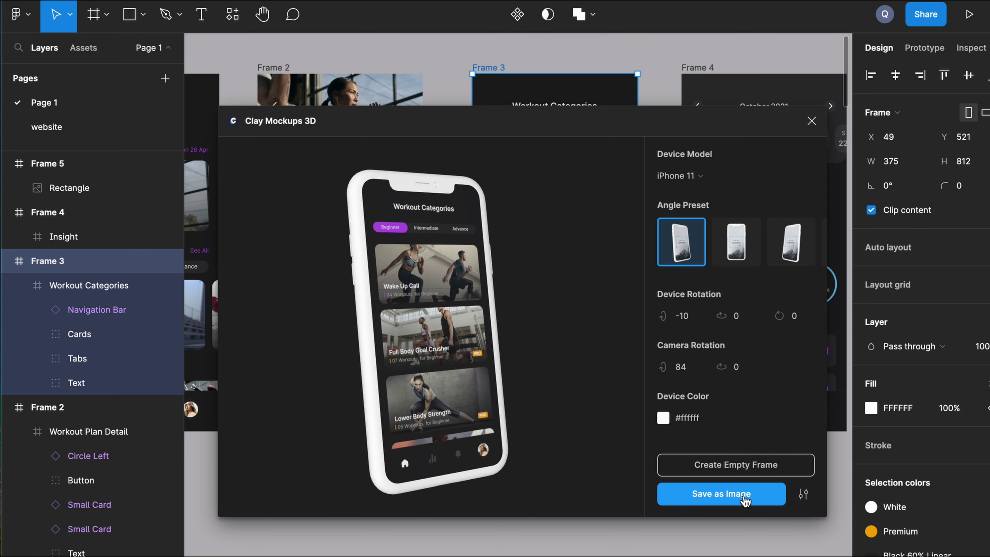
Place the Workout Categories mockup into Frame 5 below the first phone
{"action": "left_click", "coordinate": [721, 494]}
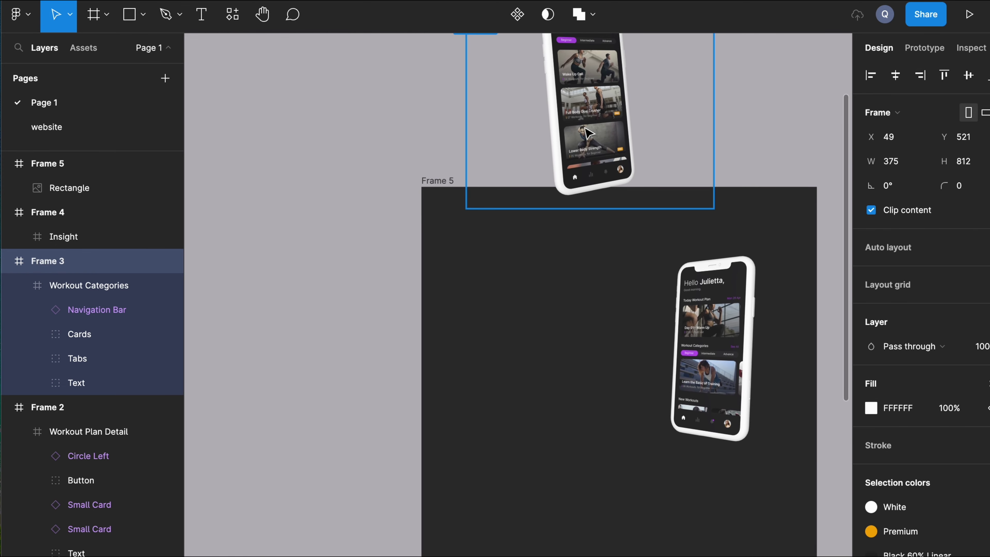
{"action": "left_click_drag", "start_coordinate": [585, 128], "coordinate": [521, 554]}
{"action": "scroll", "coordinate": [531, 350], "scroll_direction": "down", "scroll_amount": 5}
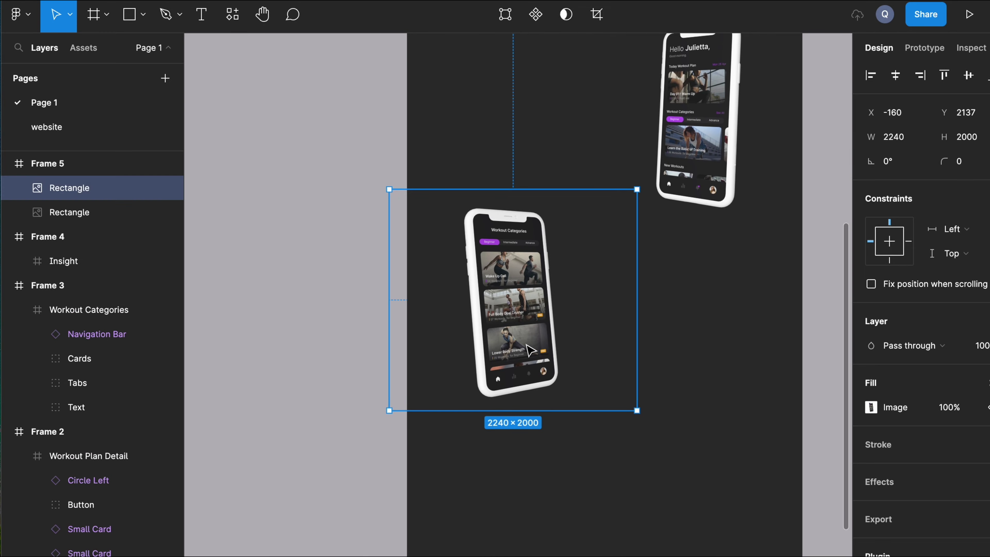
{"action": "left_click", "coordinate": [812, 360]}
{"action": "scroll", "coordinate": [815, 362], "scroll_direction": "down", "scroll_amount": 3}
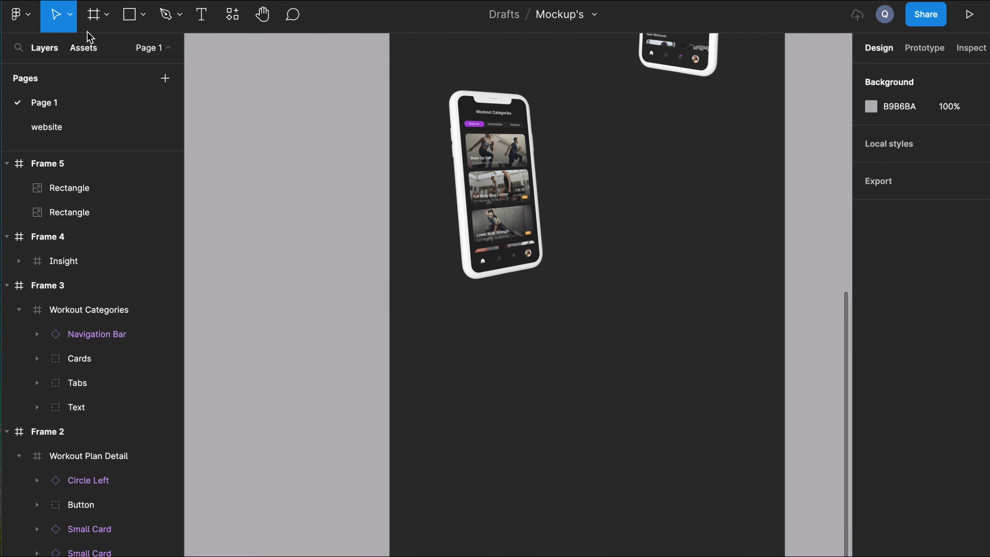
{"action": "scroll", "coordinate": [299, 166], "scroll_direction": "up", "scroll_amount": 10}
Run Clay Mockups 3D on Frame 4's Insight screen
{"action": "left_click", "coordinate": [455, 169]}
{"action": "left_click", "coordinate": [406, 107]}
{"action": "left_click", "coordinate": [16, 14]}
{"action": "left_click", "coordinate": [226, 273]}
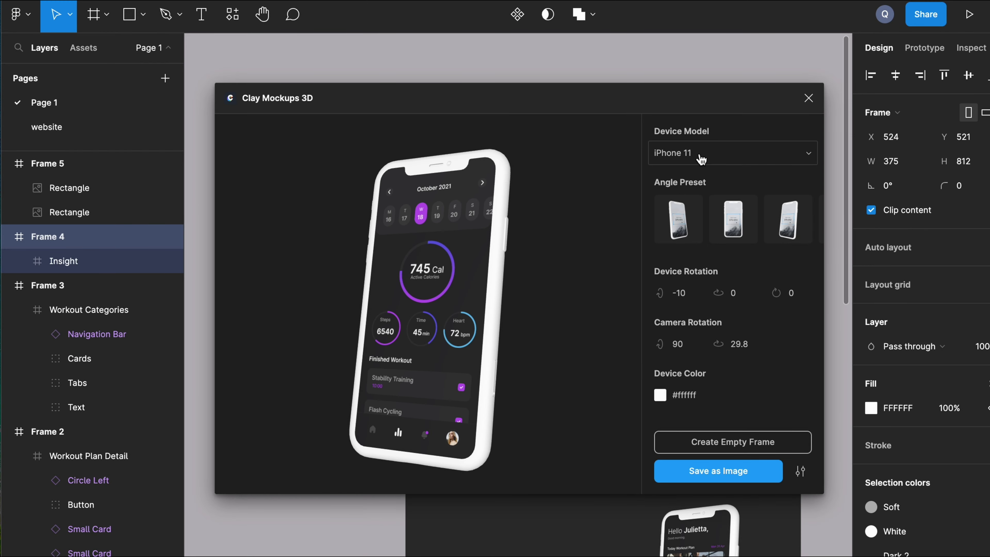
Try Midnight, Orange and Blue device colours, then set the phone back to White
{"action": "left_click", "coordinate": [666, 402]}
{"action": "left_click", "coordinate": [683, 332]}
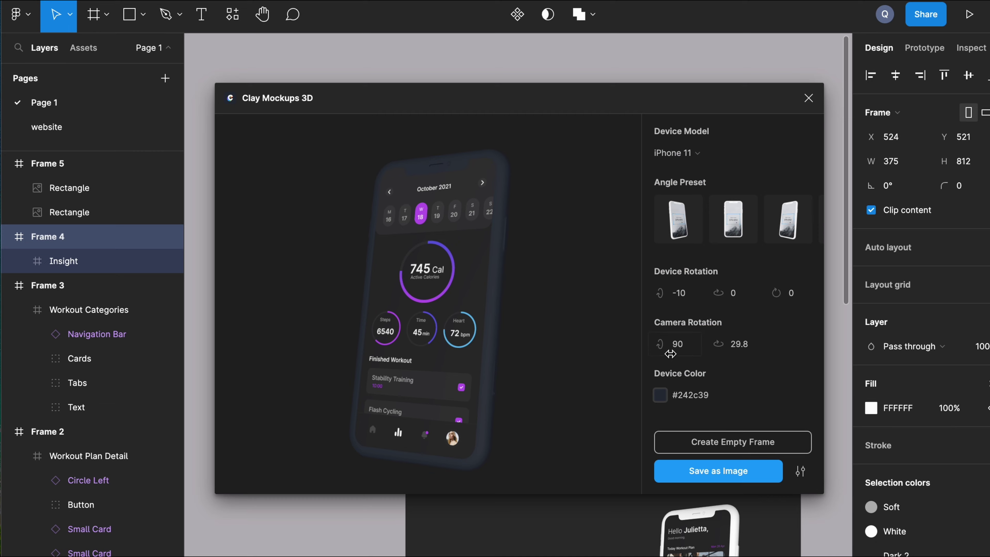
{"action": "left_click", "coordinate": [662, 397]}
{"action": "left_click", "coordinate": [701, 259]}
{"action": "left_click", "coordinate": [663, 397]}
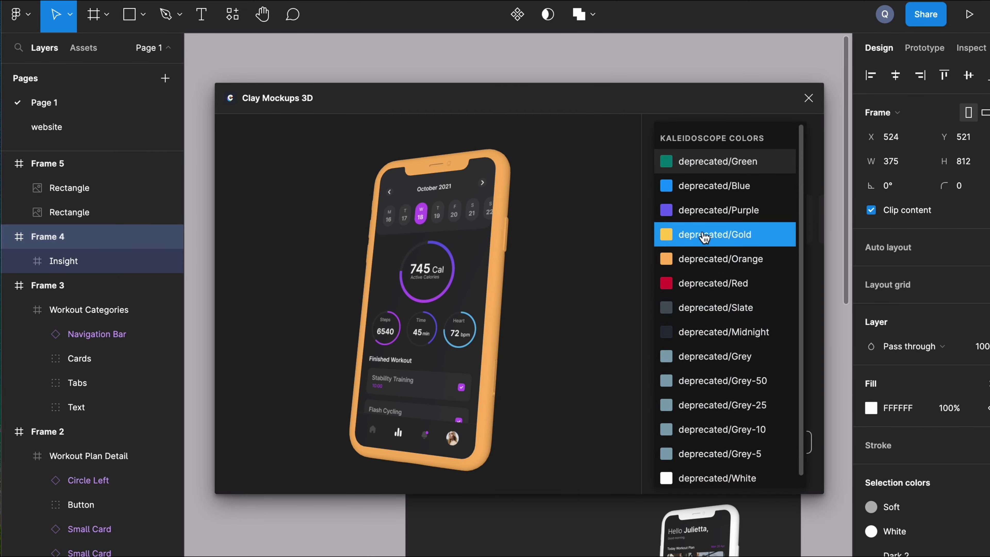
{"action": "left_click", "coordinate": [699, 186]}
{"action": "left_click", "coordinate": [666, 398]}
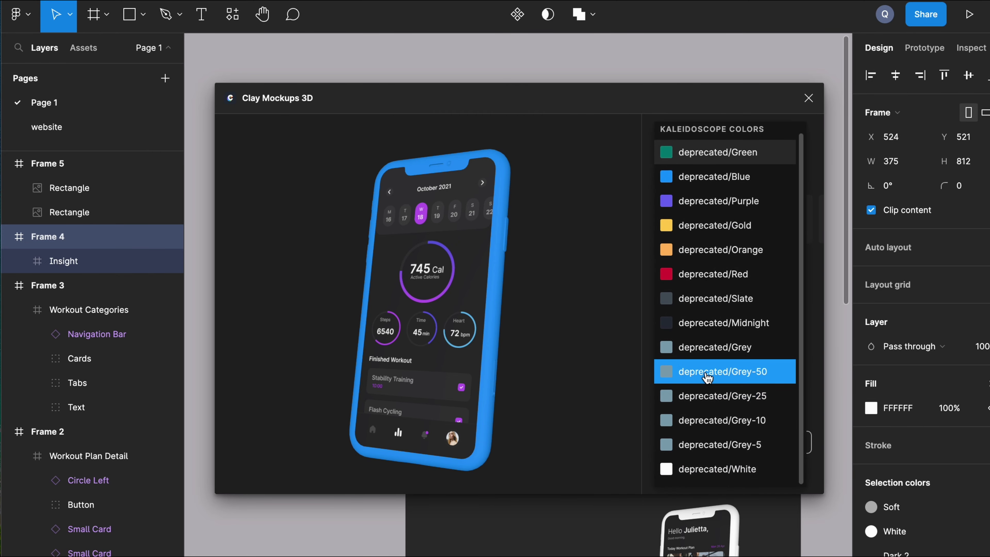
{"action": "left_click", "coordinate": [670, 471]}
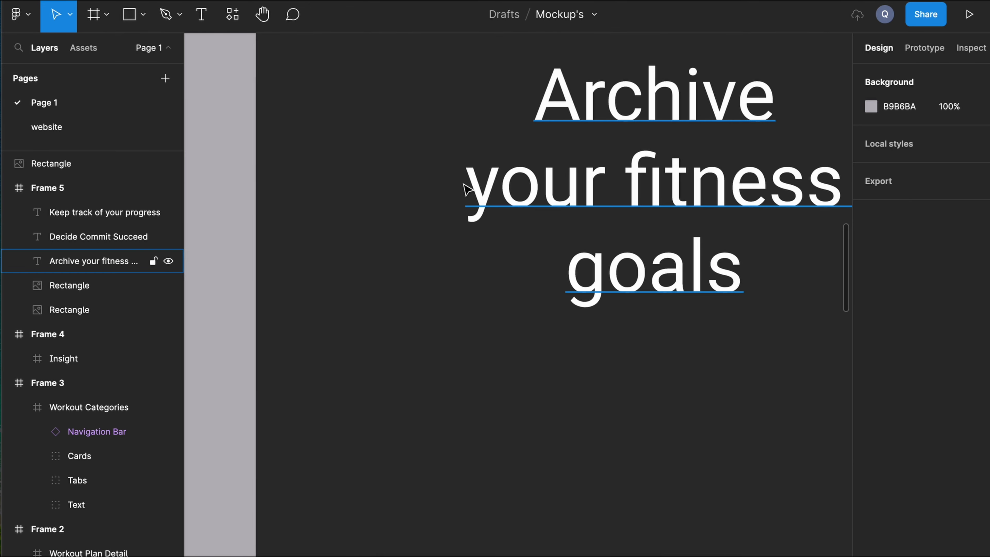
Pan and zoom from Frame 5's headline captions back toward Frames 1–4
{"action": "scroll", "coordinate": [466, 190], "scroll_direction": "down", "scroll_amount": 5}
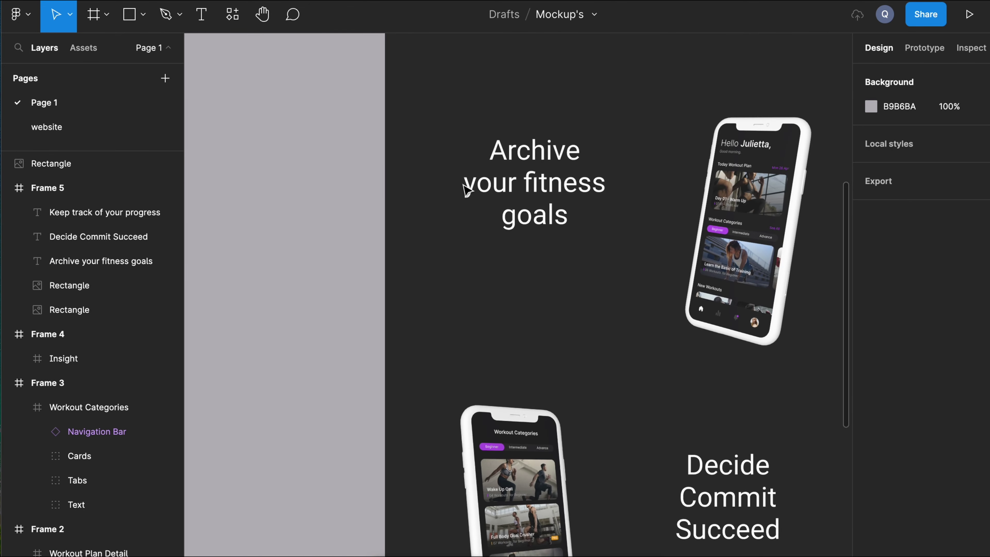
{"action": "scroll", "coordinate": [466, 190], "scroll_direction": "up", "scroll_amount": 10}
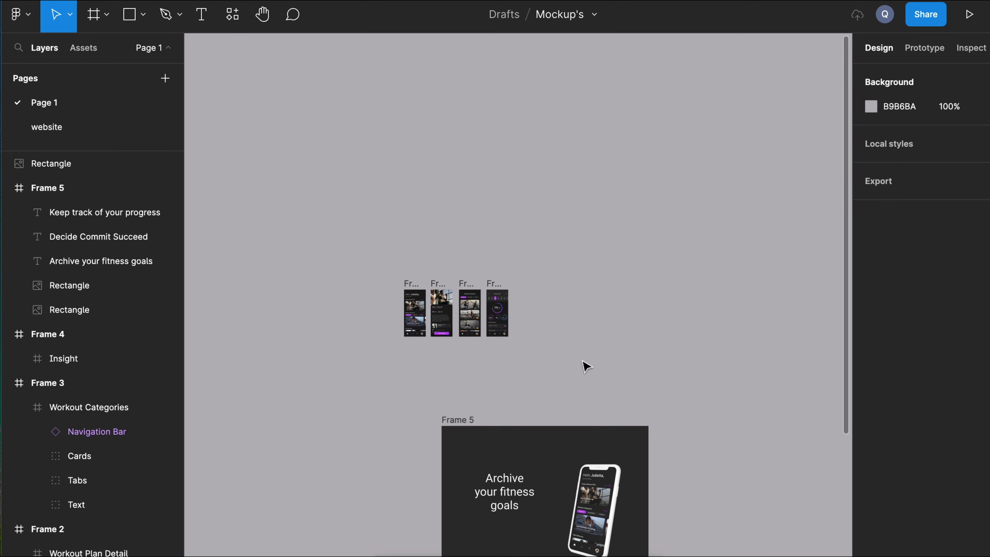
{"action": "scroll", "coordinate": [587, 366], "scroll_direction": "up", "scroll_amount": 10}
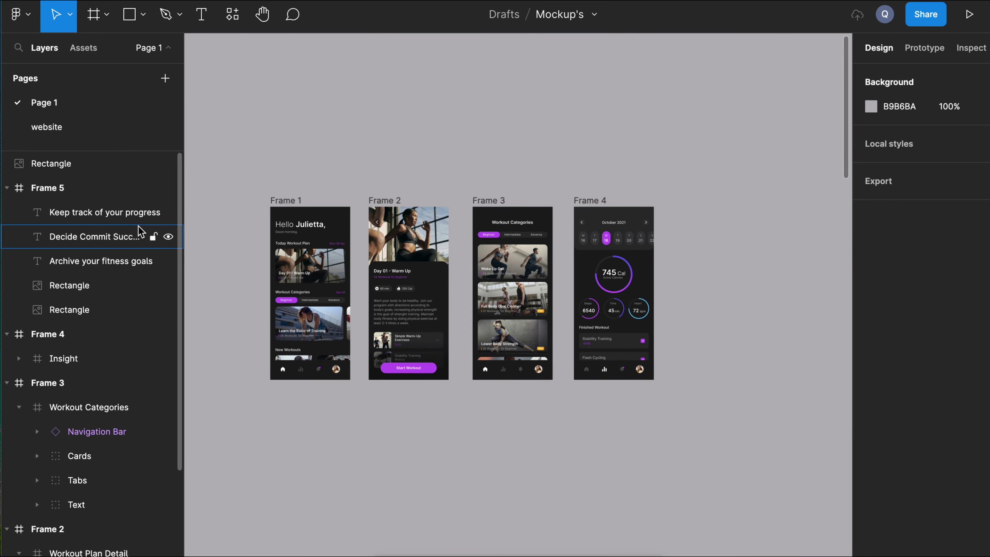
{"action": "scroll", "coordinate": [281, 142], "scroll_direction": "down", "scroll_amount": 2}
{"action": "scroll", "coordinate": [281, 141], "scroll_direction": "left", "scroll_amount": 2}
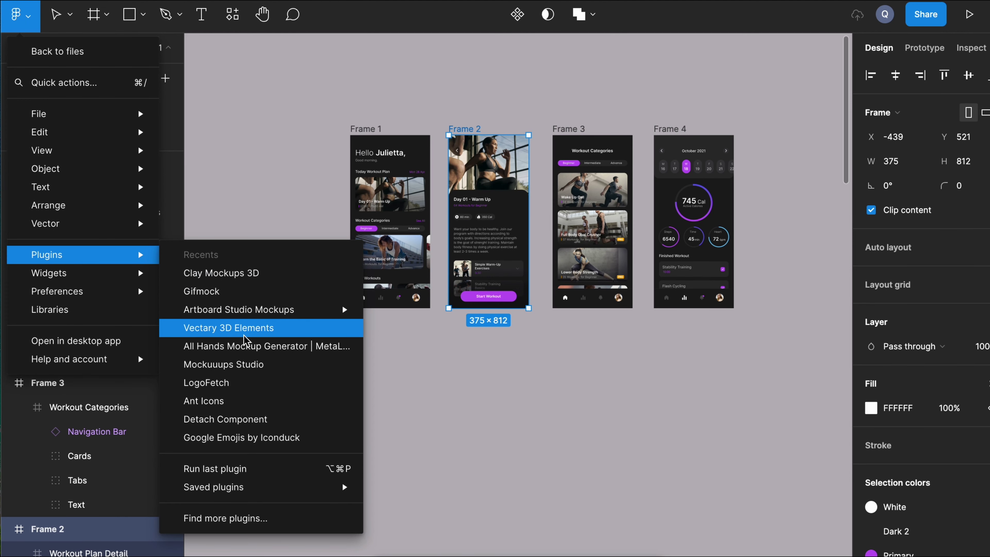
Launch Vectary 3D Elements on Frame 2 and dim the environment lighting to 85%
{"action": "left_click", "coordinate": [245, 340]}
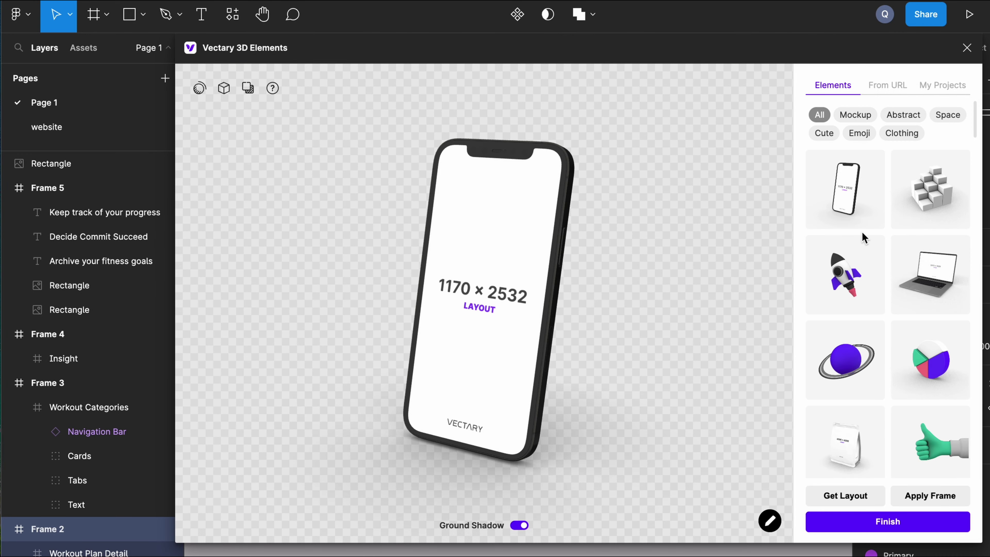
{"action": "scroll", "coordinate": [870, 368], "scroll_direction": "down", "scroll_amount": 12}
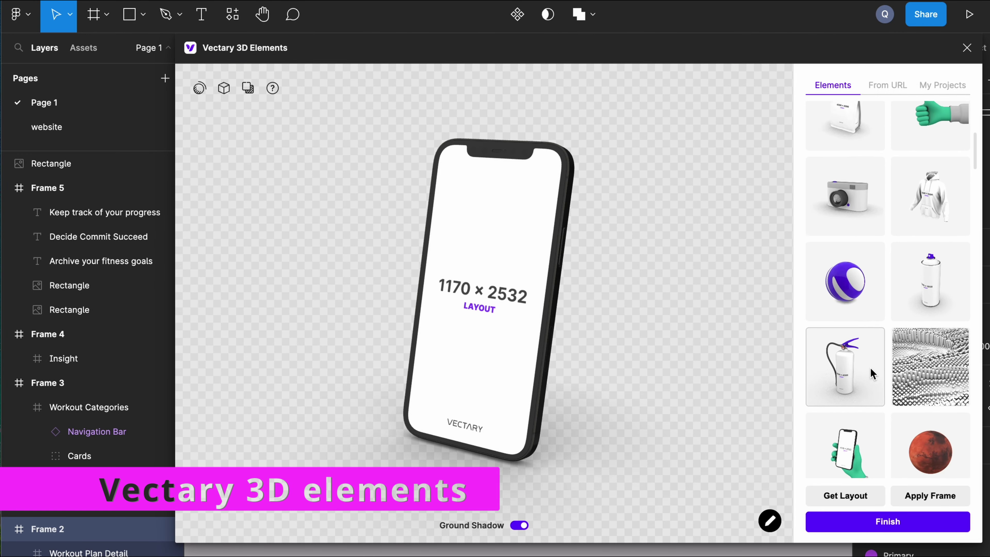
{"action": "scroll", "coordinate": [870, 367], "scroll_direction": "down", "scroll_amount": 10}
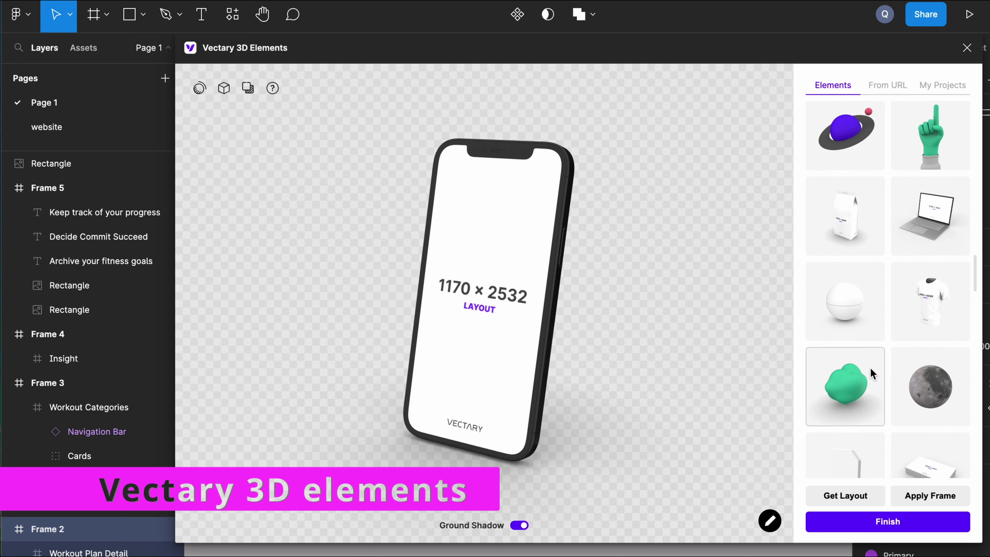
{"action": "scroll", "coordinate": [870, 368], "scroll_direction": "down", "scroll_amount": 10}
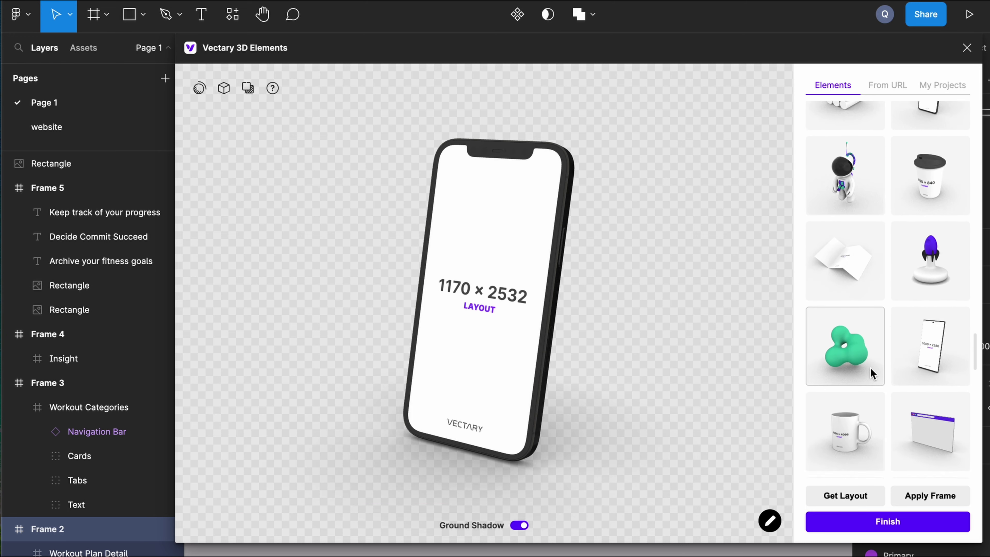
{"action": "scroll", "coordinate": [939, 414], "scroll_direction": "down", "scroll_amount": 10}
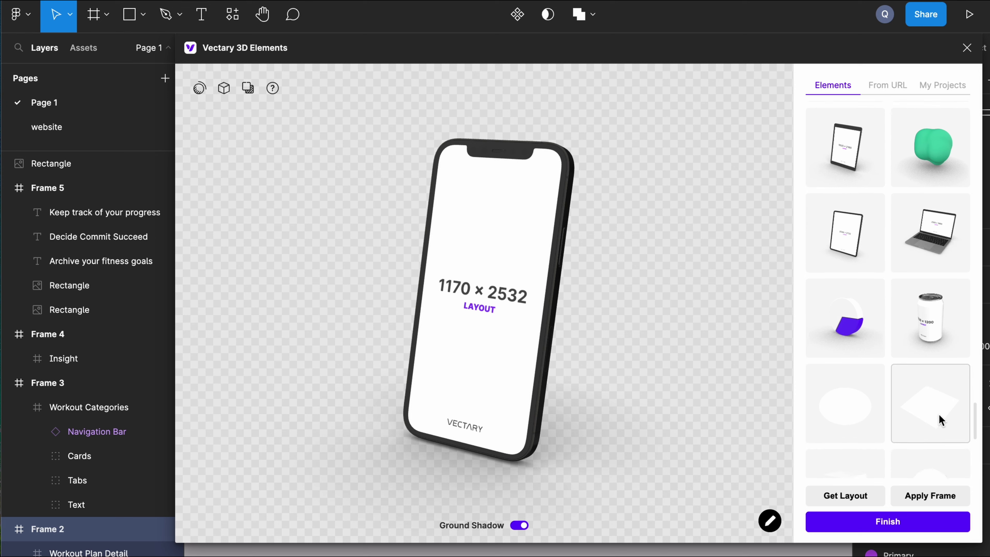
{"action": "scroll", "coordinate": [940, 414], "scroll_direction": "up", "scroll_amount": 15}
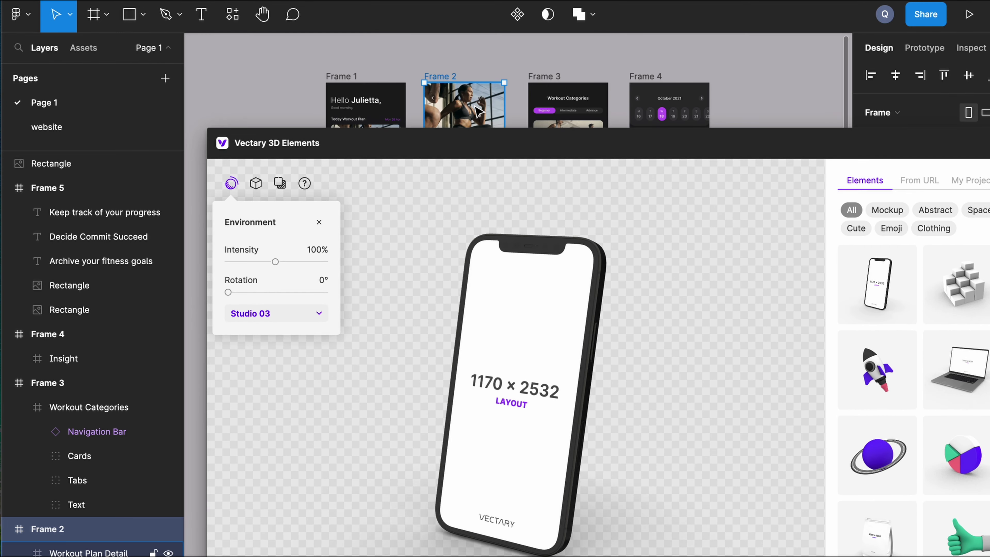
{"action": "left_click_drag", "start_coordinate": [656, 155], "coordinate": [575, 60]}
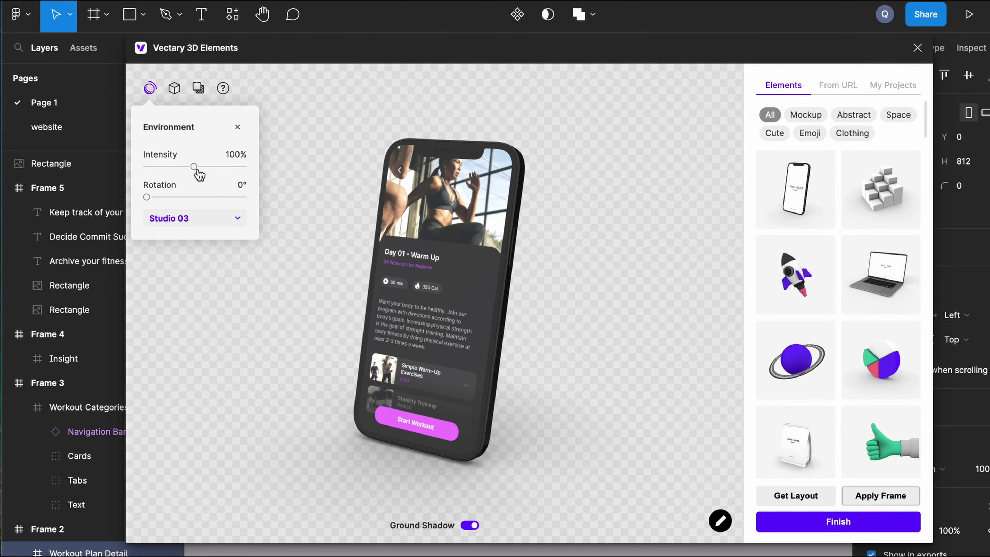
{"action": "left_click_drag", "start_coordinate": [197, 168], "coordinate": [182, 200]}
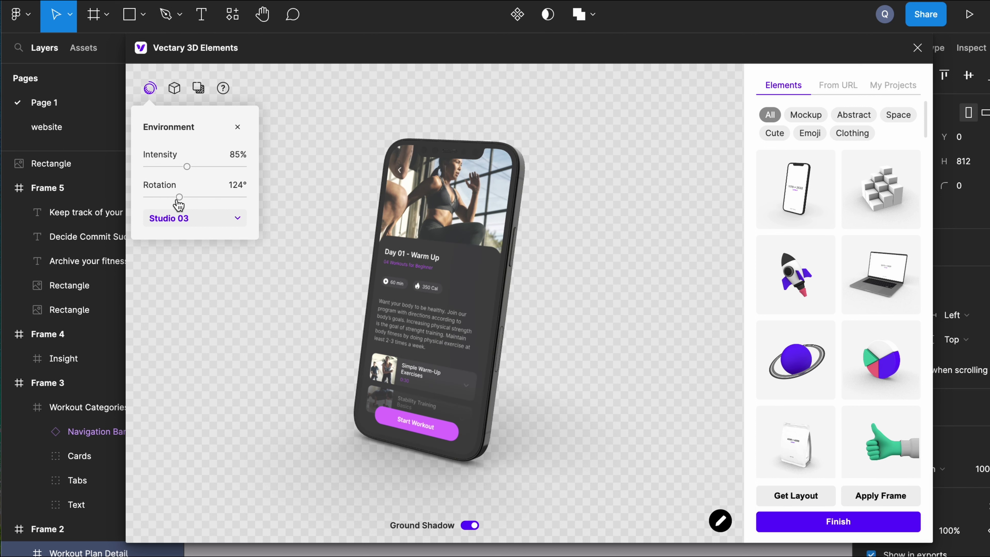
Try Studio 01, settle on Autumn Crossing lighting, and turn the phone to a steep angle
{"action": "left_click", "coordinate": [234, 218]}
{"action": "left_click", "coordinate": [220, 258]}
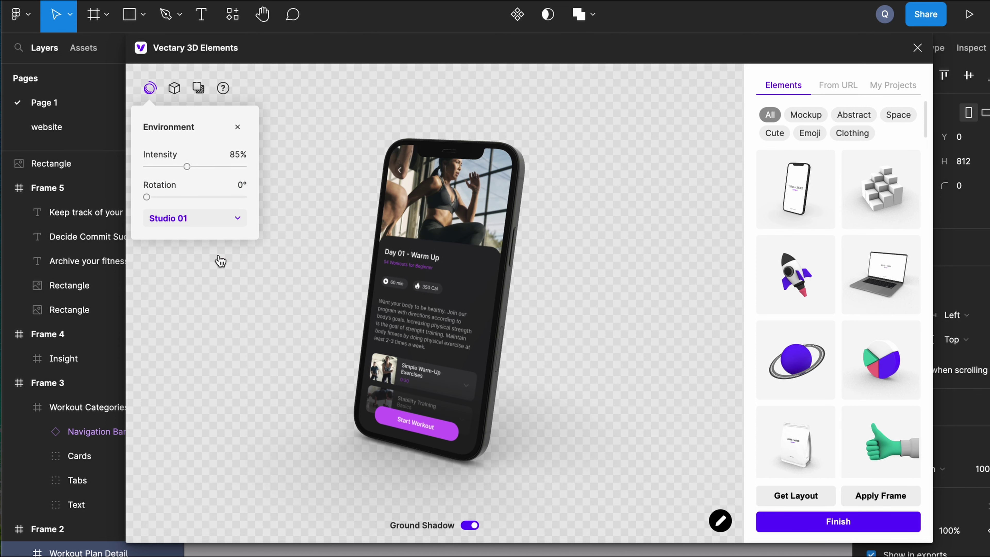
{"action": "left_click", "coordinate": [229, 219]}
{"action": "left_click", "coordinate": [222, 272]}
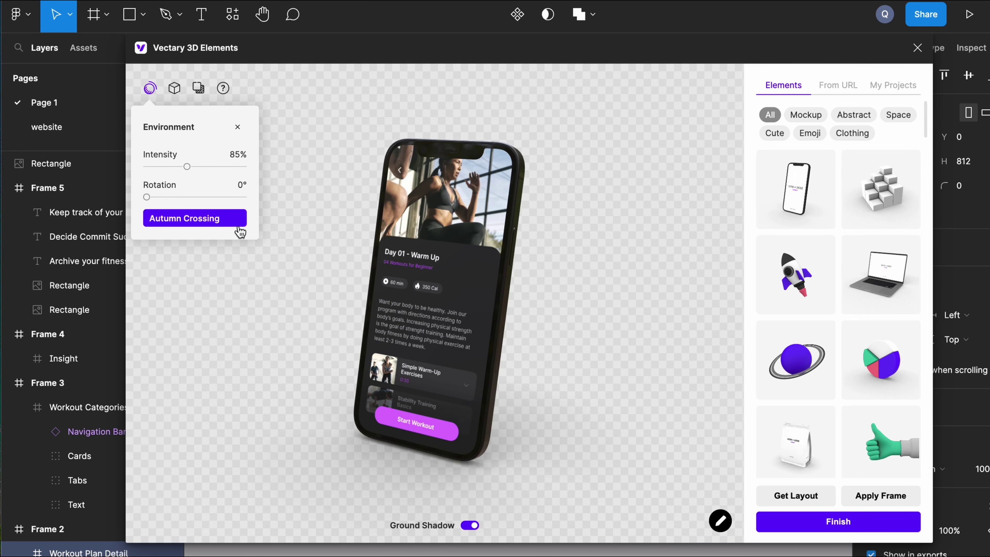
{"action": "left_click_drag", "start_coordinate": [569, 387], "coordinate": [514, 401]}
Render the Day 01 - Warm Up phone mockup onto the canvas as a Vectary texture image
{"action": "left_click", "coordinate": [831, 529]}
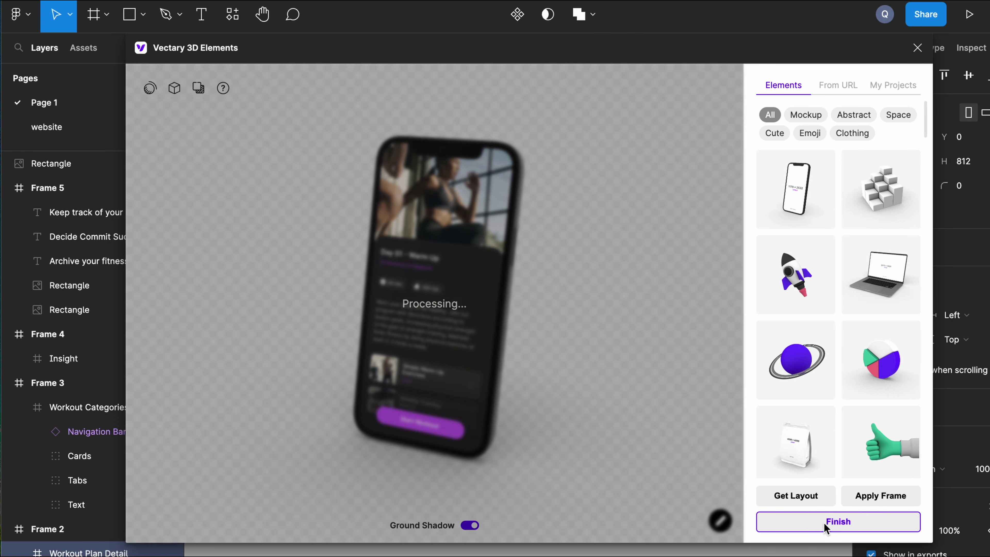
{"action": "scroll", "coordinate": [503, 386], "scroll_direction": "down", "scroll_amount": 2, "text": "ctrl"}
{"action": "scroll", "coordinate": [535, 404], "scroll_direction": "down", "scroll_amount": 5}
{"action": "scroll", "coordinate": [535, 404], "scroll_direction": "right", "scroll_amount": 5}
Move the 4000×3107 Vectary texture image to the right, clear of the frames, and deselect it
{"action": "left_click_drag", "start_coordinate": [504, 316], "coordinate": [680, 124]}
{"action": "scroll", "coordinate": [711, 290], "scroll_direction": "down", "scroll_amount": 4, "text": "ctrl"}
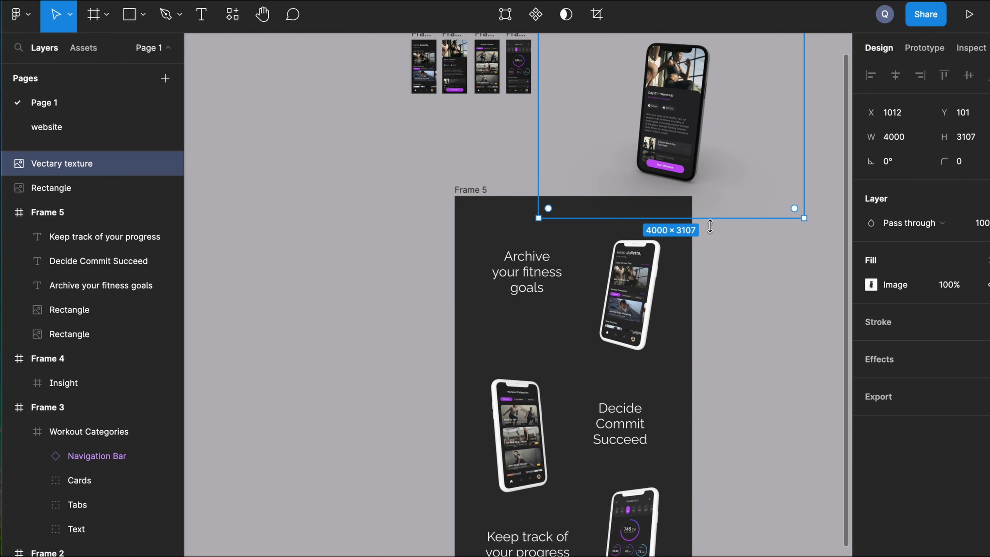
{"action": "scroll", "coordinate": [752, 309], "scroll_direction": "right", "scroll_amount": 4}
{"action": "scroll", "coordinate": [752, 310], "scroll_direction": "up", "scroll_amount": 2}
{"action": "scroll", "coordinate": [739, 344], "scroll_direction": "up", "scroll_amount": 3}
{"action": "scroll", "coordinate": [739, 344], "scroll_direction": "right", "scroll_amount": 2}
{"action": "left_click_drag", "start_coordinate": [530, 272], "coordinate": [733, 247]}
{"action": "scroll", "coordinate": [658, 261], "scroll_direction": "up", "scroll_amount": 10, "text": "ctrl"}
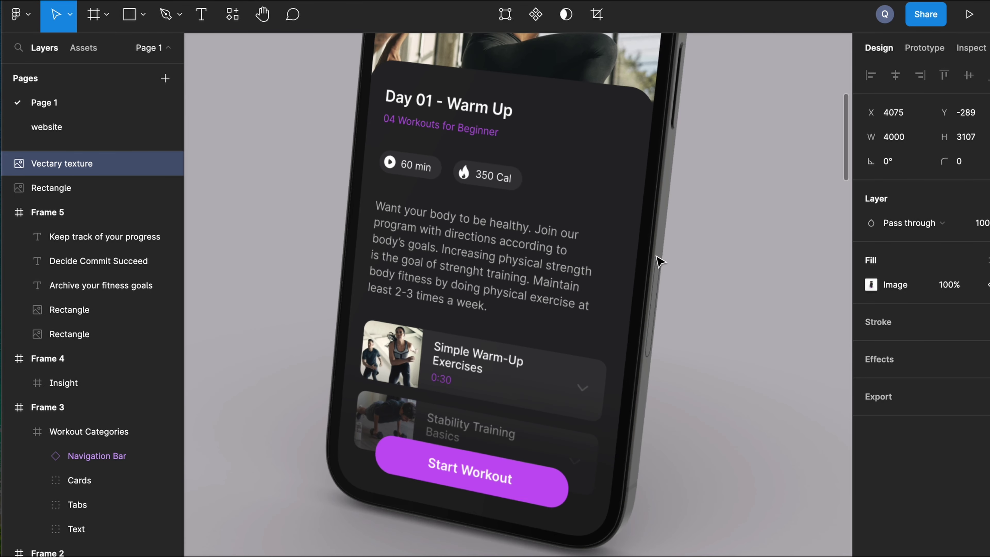
{"action": "scroll", "coordinate": [657, 259], "scroll_direction": "down", "scroll_amount": 4, "text": "ctrl"}
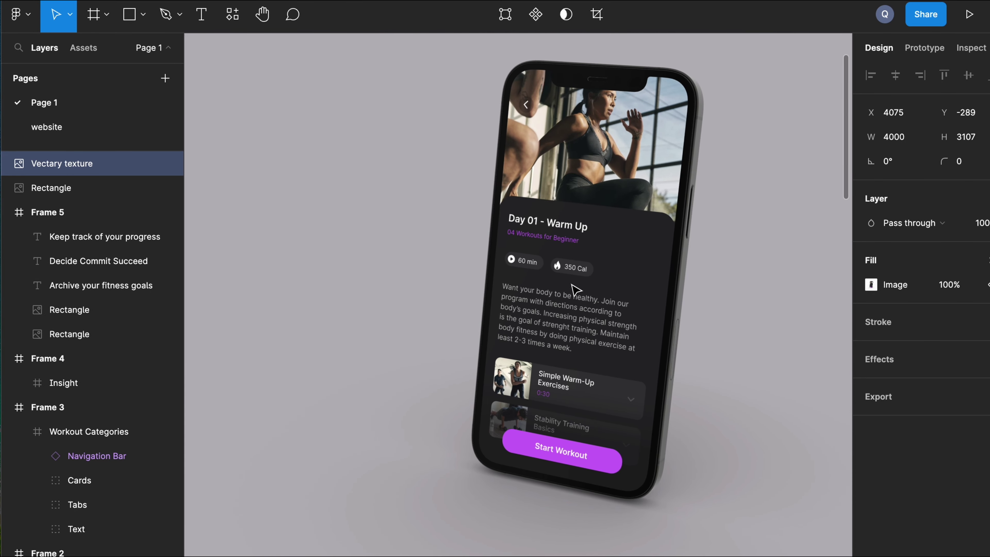
{"action": "scroll", "coordinate": [411, 336], "scroll_direction": "down", "scroll_amount": 4, "text": "ctrl"}
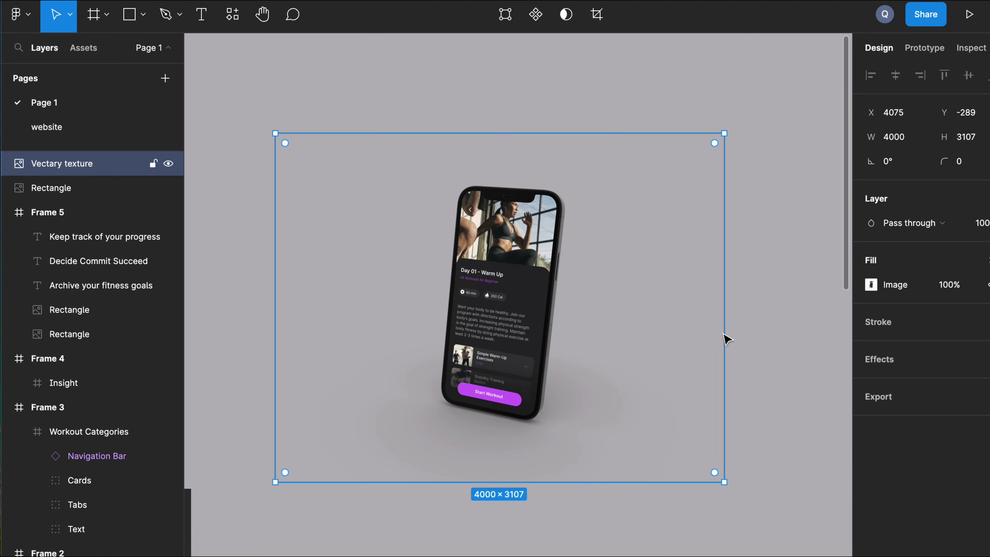
{"action": "key", "text": "Escape"}
Copy Frame 4's Graphics group of Insight activity rings into Frame 6
{"action": "scroll", "coordinate": [392, 301], "scroll_direction": "left", "scroll_amount": 10}
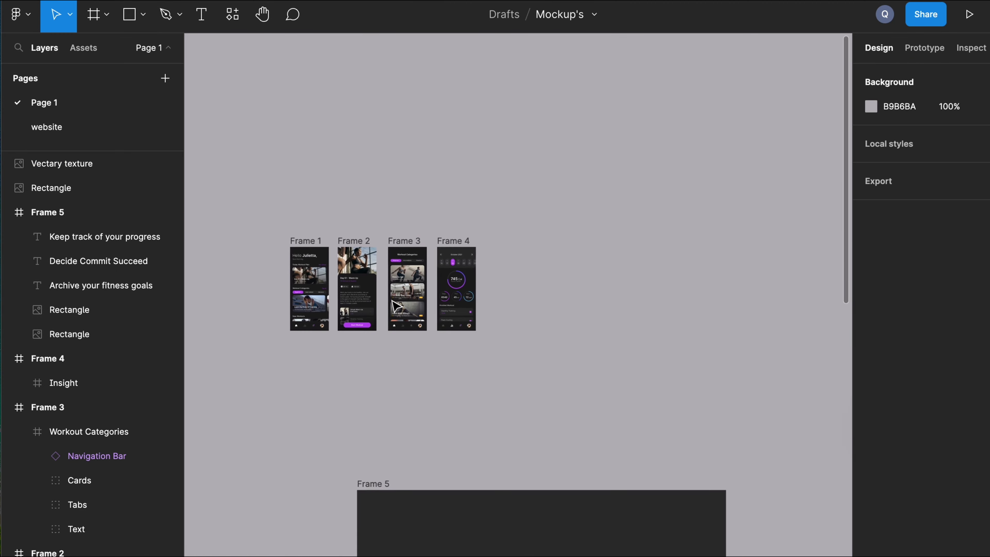
{"action": "scroll", "coordinate": [458, 271], "scroll_direction": "up", "scroll_amount": 5, "text": "ctrl"}
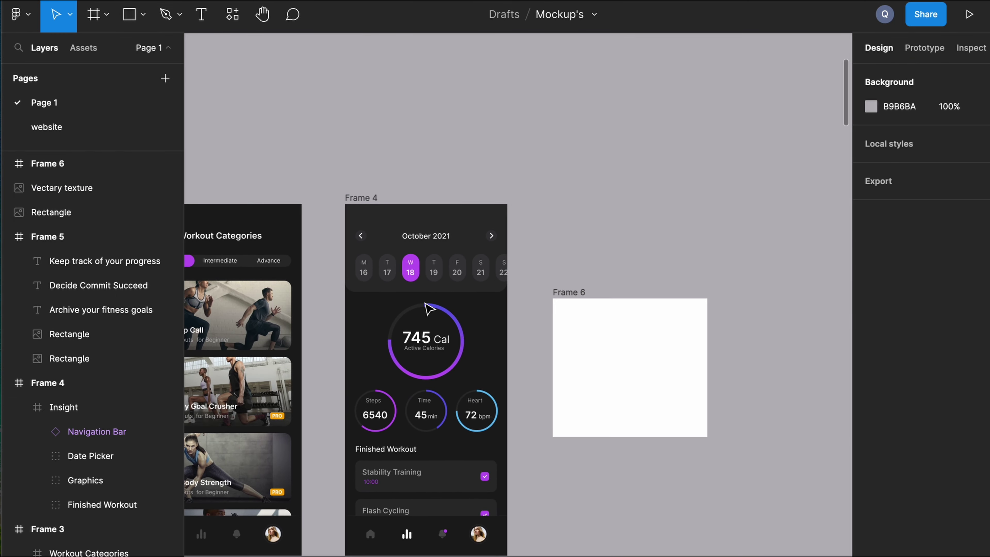
{"action": "left_click", "coordinate": [421, 346]}
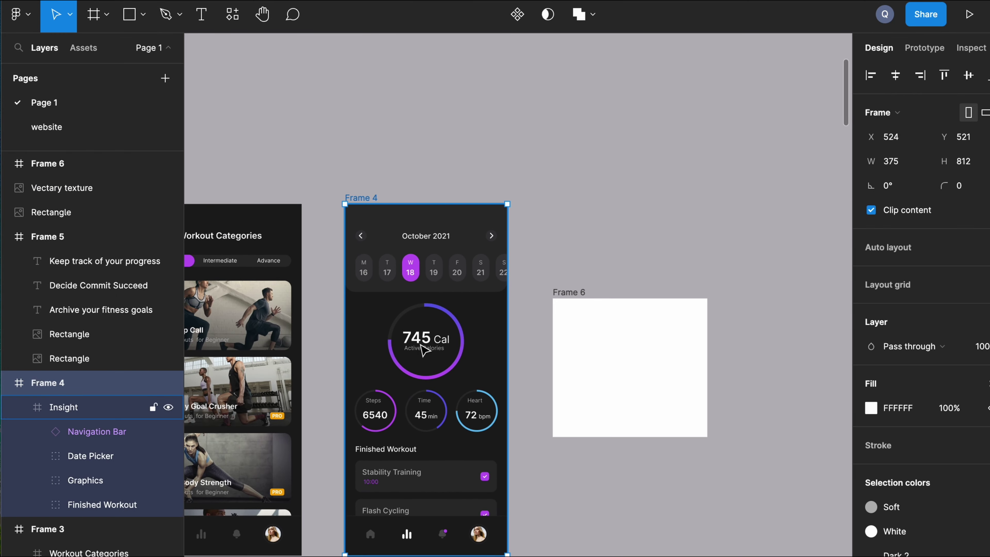
{"action": "left_click", "coordinate": [421, 349]}
{"action": "left_click_drag", "start_coordinate": [418, 348], "coordinate": [618, 350], "text": "alt"}
{"action": "key", "text": "Escape"}
Set Frame 6's fill to the dark 1C1C1E background sampled from Frame 4
{"action": "scroll", "coordinate": [585, 432], "scroll_direction": "up", "scroll_amount": 3}
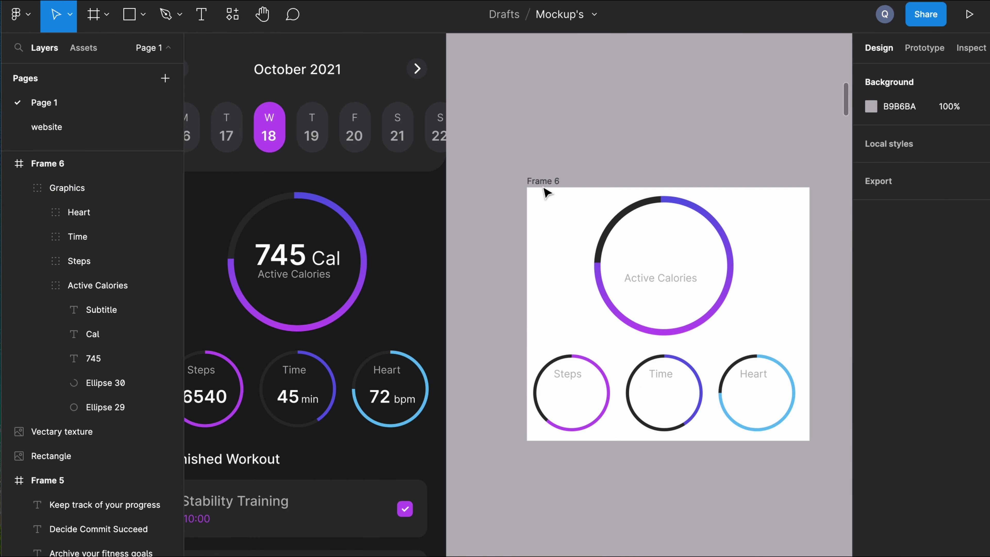
{"action": "left_click", "coordinate": [544, 183]}
{"action": "left_click", "coordinate": [872, 408]}
{"action": "left_click", "coordinate": [691, 429]}
{"action": "left_click", "coordinate": [405, 248]}
{"action": "left_click", "coordinate": [832, 207]}
Reselect Frame 6 so it can be turned into a mockup
{"action": "scroll", "coordinate": [832, 208], "scroll_direction": "down", "scroll_amount": 3}
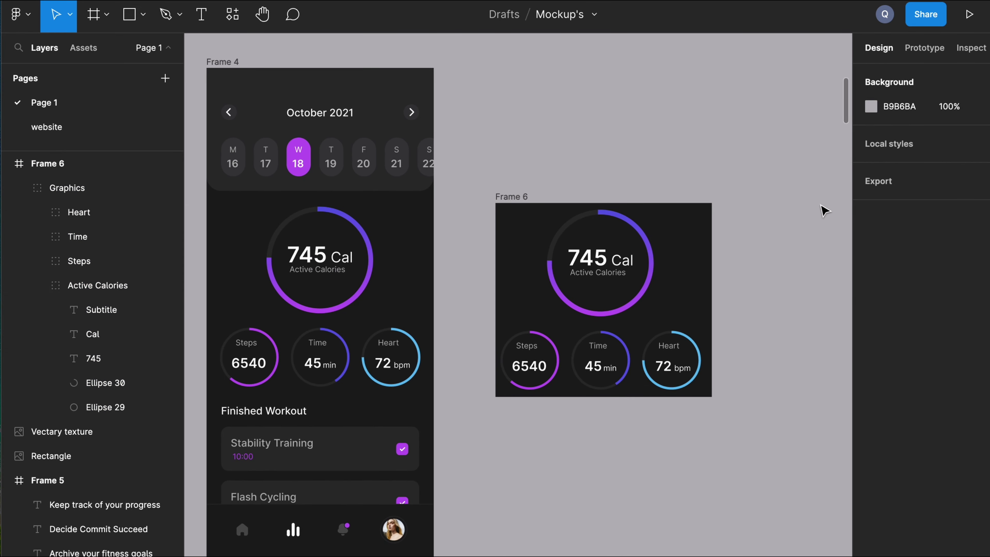
{"action": "left_click", "coordinate": [506, 202]}
{"action": "scroll", "coordinate": [352, 93], "scroll_direction": "down", "scroll_amount": 5}
{"action": "left_click", "coordinate": [541, 445]}
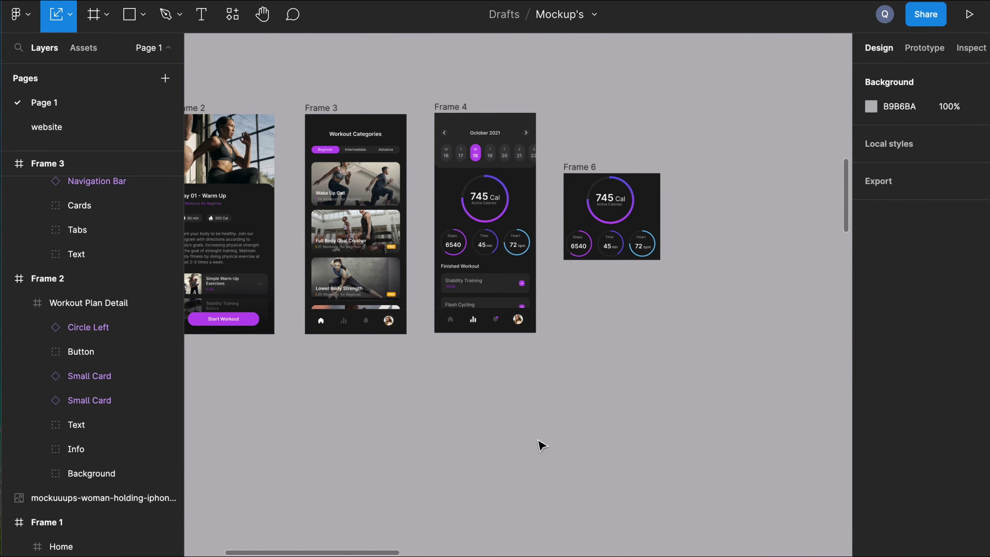
{"action": "left_click", "coordinate": [570, 167]}
{"action": "left_click", "coordinate": [14, 15]}
Render Frame 6 on the Vectary 3D Elements smartwatch model as a second Vectary texture image
{"action": "mouse_move", "coordinate": [138, 219]}
{"action": "left_click", "coordinate": [218, 274]}
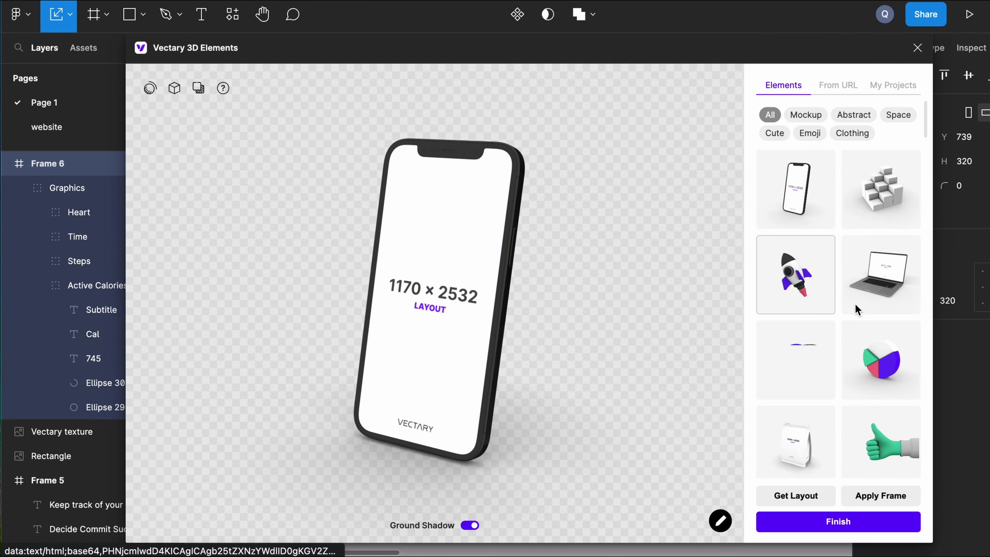
{"action": "scroll", "coordinate": [855, 361], "scroll_direction": "down", "scroll_amount": 10}
{"action": "scroll", "coordinate": [855, 362], "scroll_direction": "down", "scroll_amount": 5}
{"action": "left_click", "coordinate": [855, 362]}
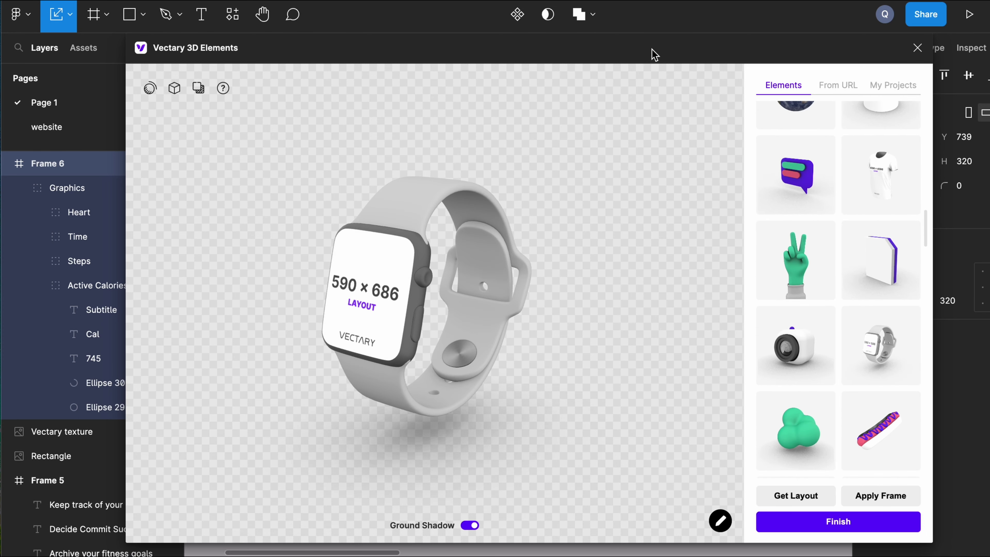
{"action": "left_click_drag", "start_coordinate": [654, 59], "coordinate": [627, 188]}
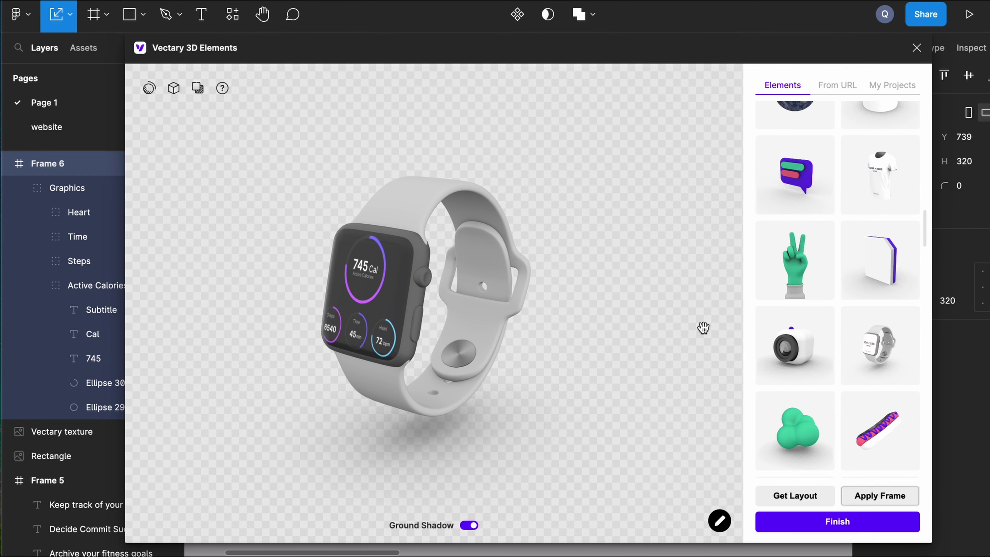
{"action": "left_click", "coordinate": [838, 522]}
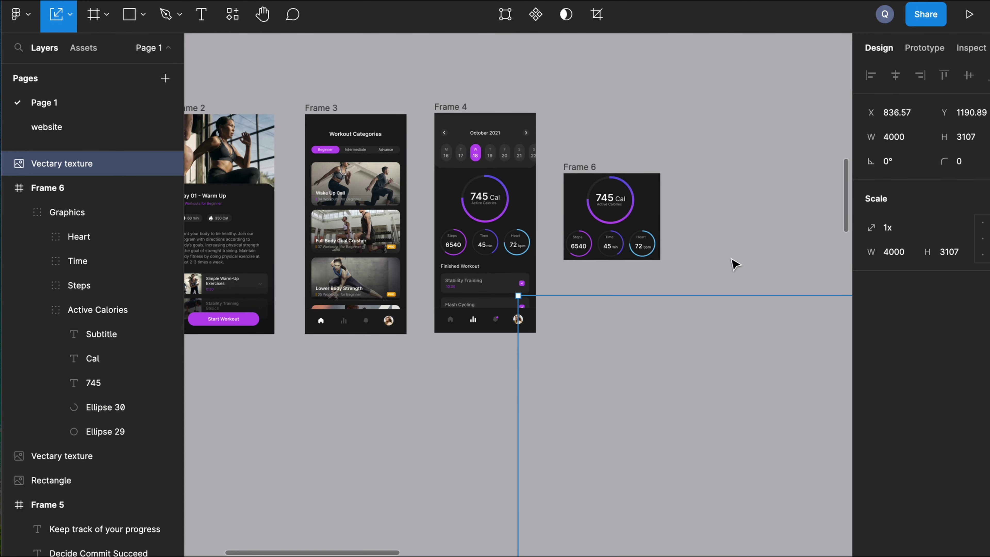
Place the watch render in Frame 5 at 2289×1778, overlapping the Hello phone's lower corner
{"action": "scroll", "coordinate": [733, 262], "scroll_direction": "down", "scroll_amount": 5}
{"action": "scroll", "coordinate": [733, 261], "scroll_direction": "right", "scroll_amount": 5}
{"action": "left_click_drag", "start_coordinate": [587, 265], "coordinate": [592, 480]}
{"action": "scroll", "coordinate": [592, 480], "scroll_direction": "up", "scroll_amount": 3}
{"action": "scroll", "coordinate": [648, 396], "scroll_direction": "down", "scroll_amount": 3}
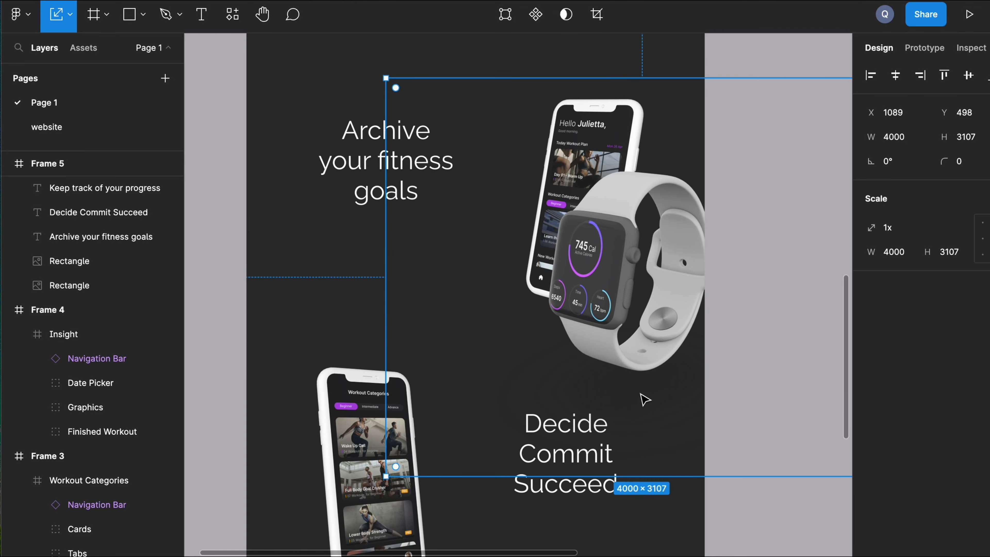
{"action": "scroll", "coordinate": [648, 396], "scroll_direction": "right", "scroll_amount": 4}
{"action": "scroll", "coordinate": [648, 396], "scroll_direction": "down", "scroll_amount": 1}
{"action": "left_click_drag", "start_coordinate": [736, 445], "coordinate": [356, 205]}
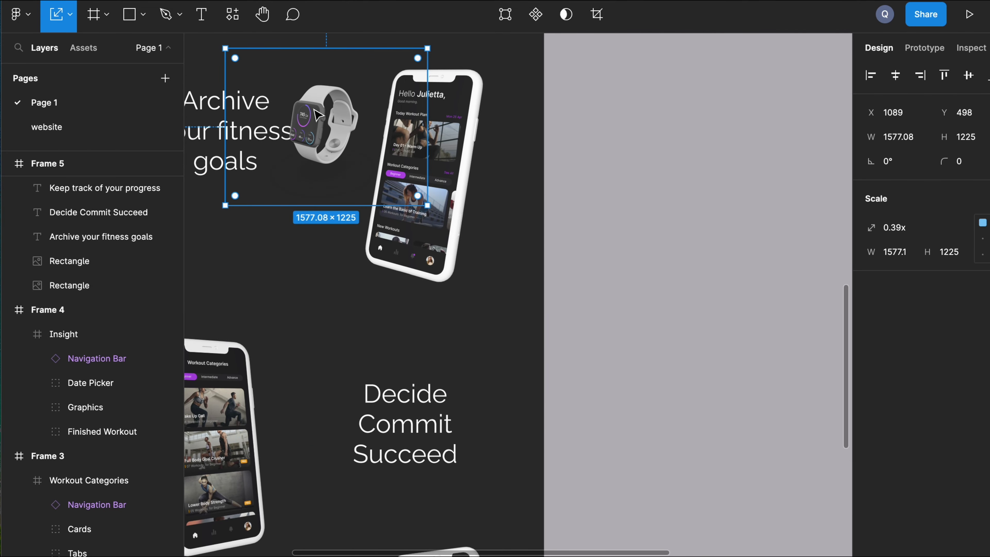
{"action": "left_click_drag", "start_coordinate": [317, 115], "coordinate": [476, 268]}
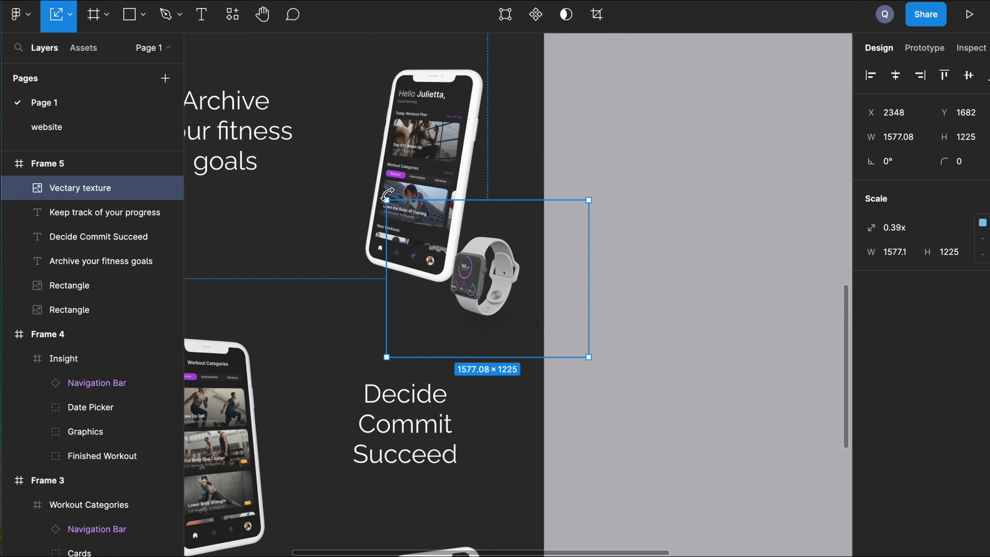
{"action": "left_click_drag", "start_coordinate": [386, 196], "coordinate": [300, 130]}
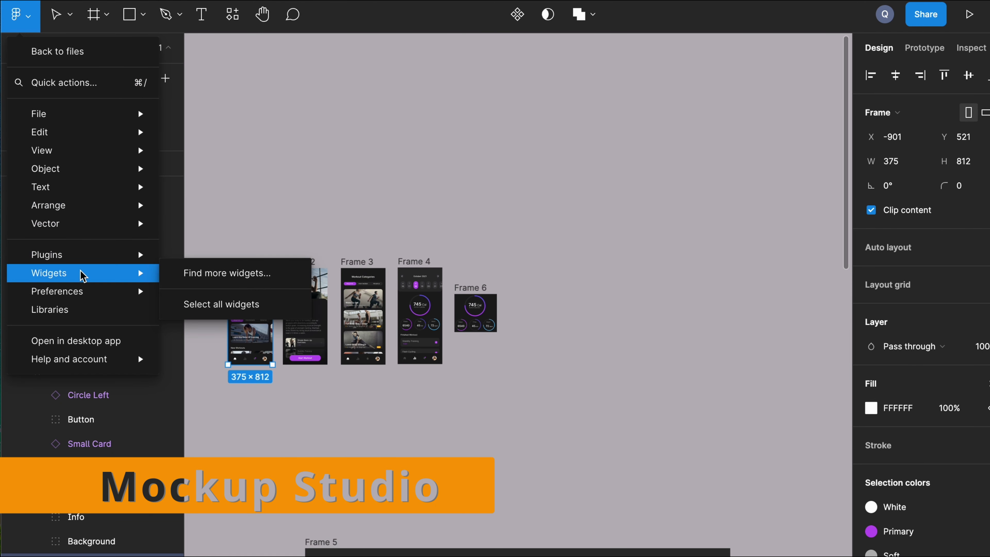
Launch Mockuuups Studio for Frame 1 and pick the Woman holding iPhone 14 Pro desk mockup
{"action": "mouse_move", "coordinate": [86, 257]}
{"action": "left_click", "coordinate": [207, 275]}
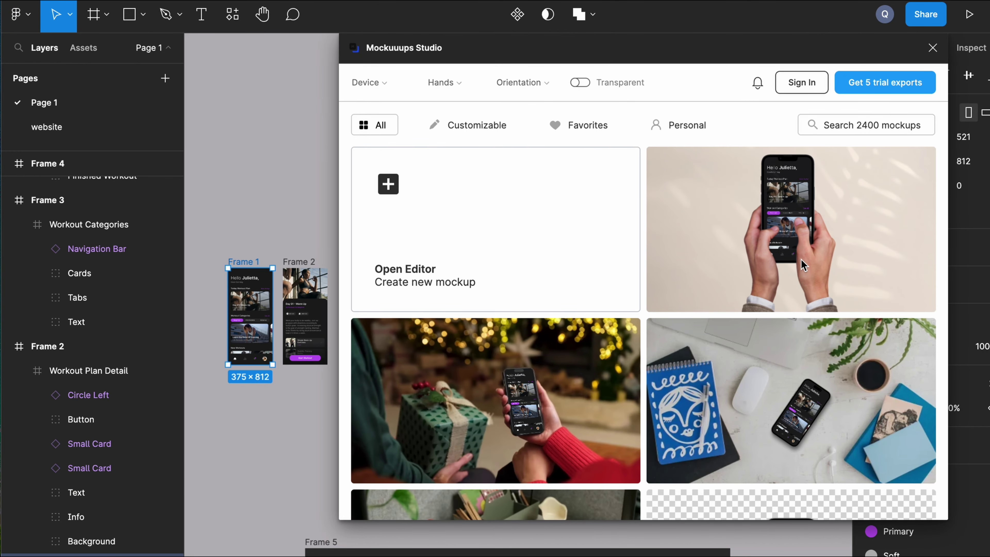
{"action": "scroll", "coordinate": [814, 420], "scroll_direction": "down", "scroll_amount": 10}
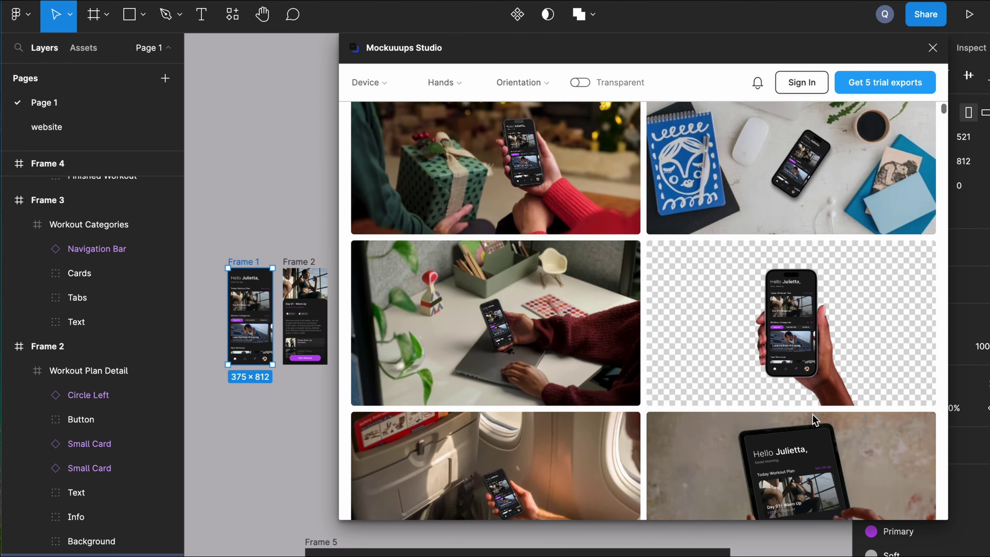
{"action": "scroll", "coordinate": [814, 420], "scroll_direction": "down", "scroll_amount": 12}
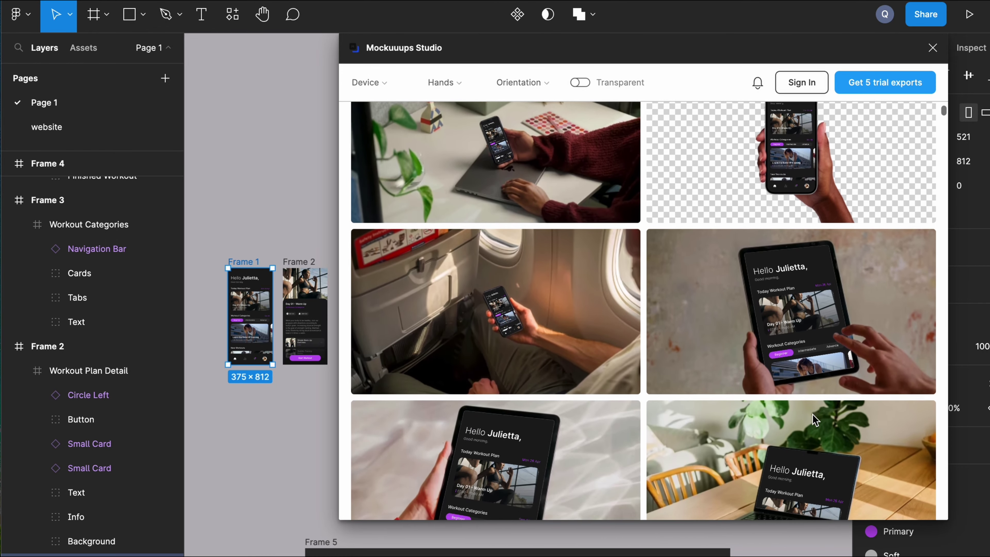
{"action": "scroll", "coordinate": [814, 420], "scroll_direction": "down", "scroll_amount": 8}
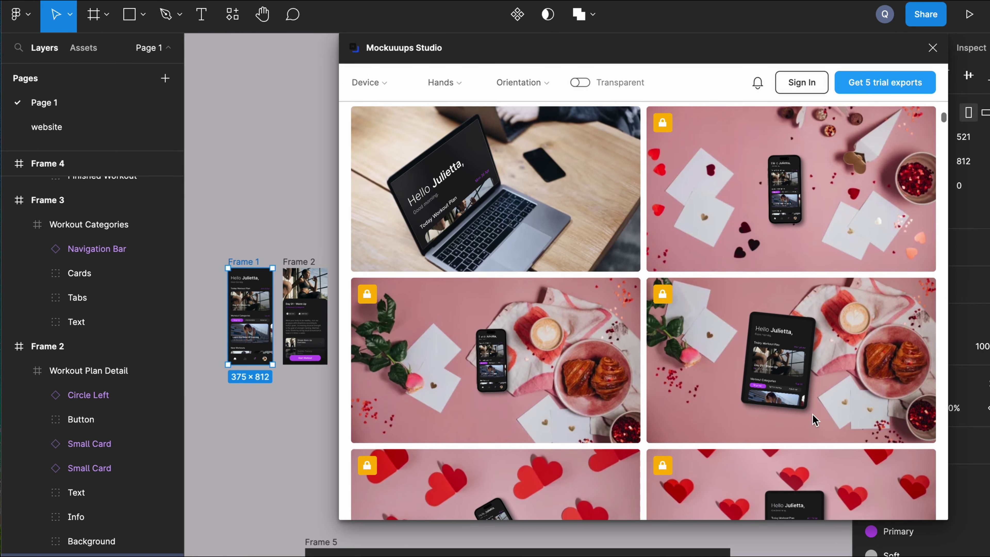
{"action": "scroll", "coordinate": [814, 420], "scroll_direction": "down", "scroll_amount": 5}
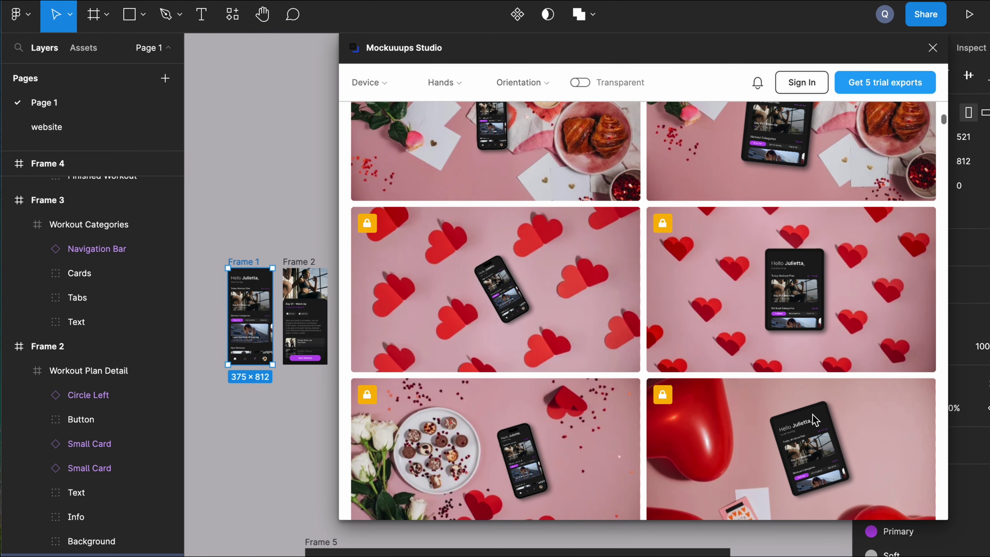
{"action": "scroll", "coordinate": [814, 421], "scroll_direction": "up", "scroll_amount": 20}
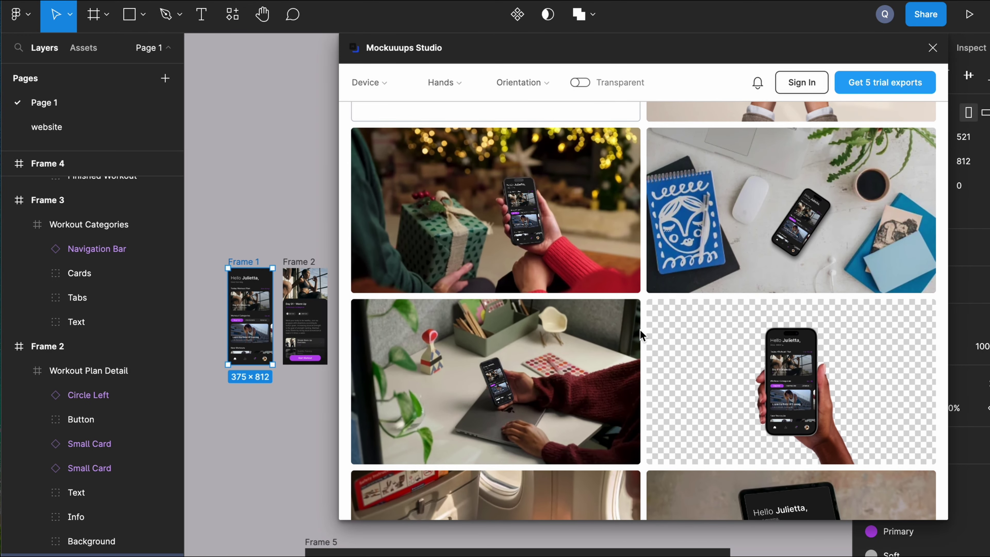
{"action": "left_click", "coordinate": [532, 358]}
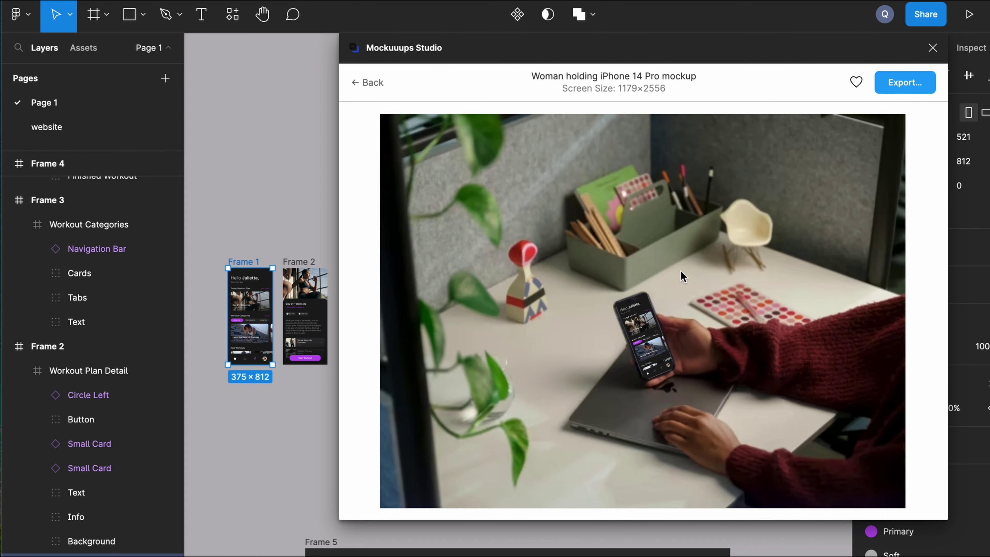
Export the Woman holding iPhone 14 Pro mockup onto the canvas as a 1925×1443.75 image
{"action": "left_click", "coordinate": [904, 83]}
{"action": "scroll", "coordinate": [531, 168], "scroll_direction": "up", "scroll_amount": 5}
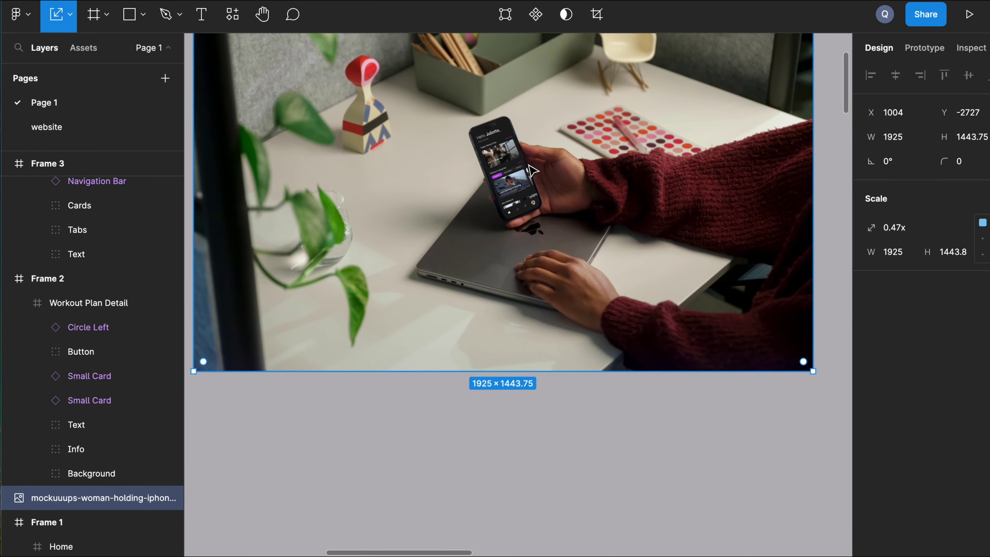
{"action": "scroll", "coordinate": [533, 169], "scroll_direction": "up", "scroll_amount": 5}
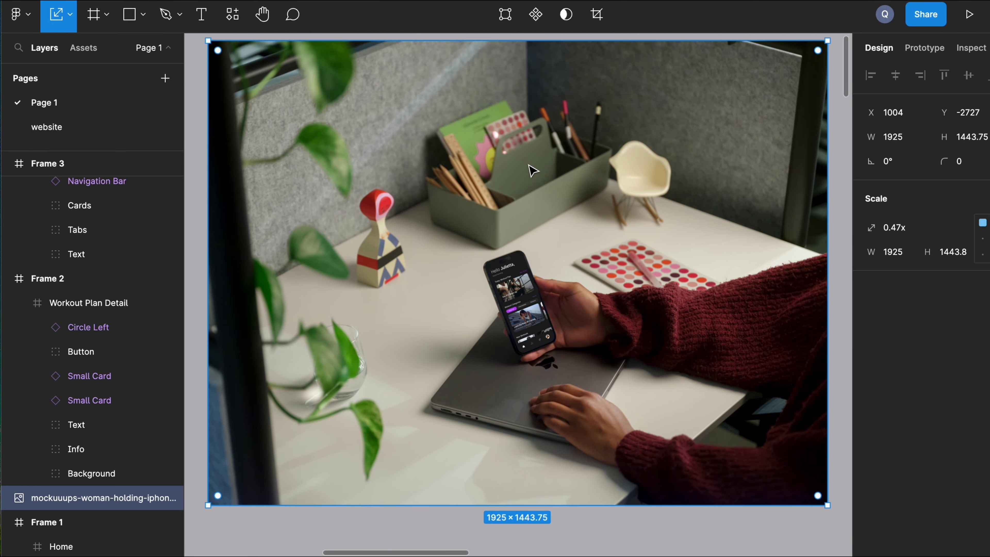